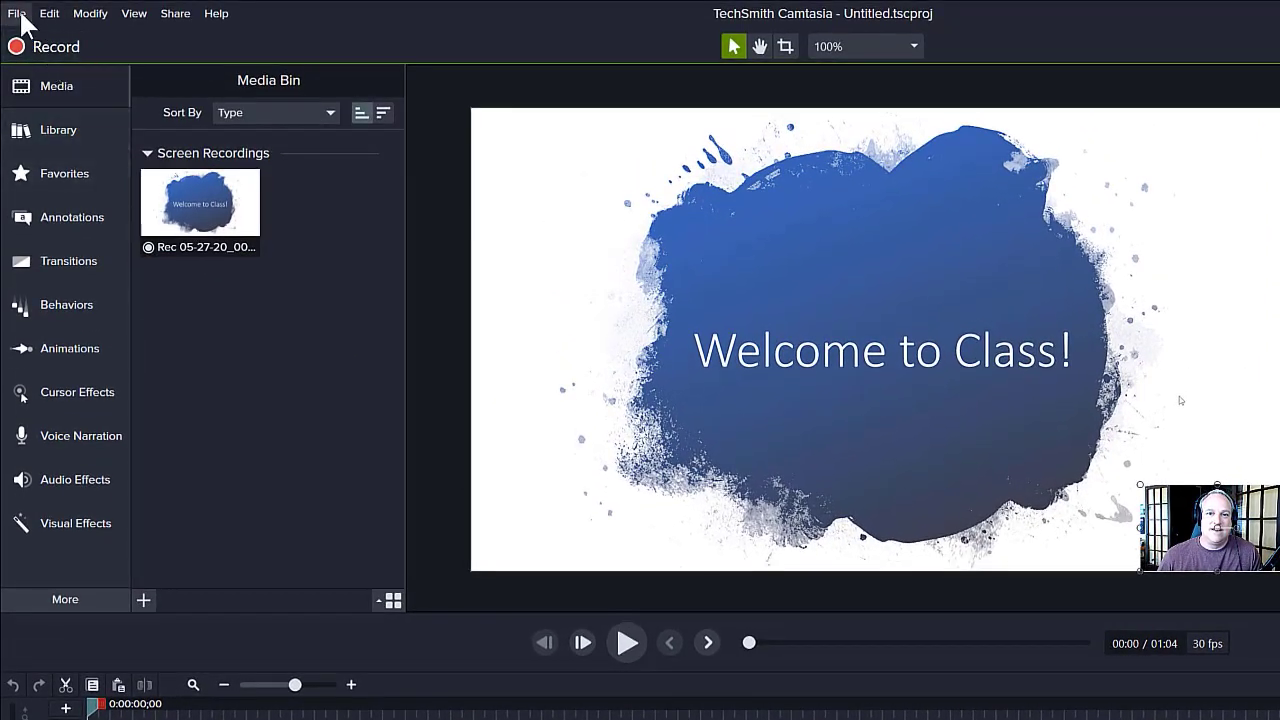
Save the project under the file name Welcome to Class as a Camtasia project
left_click(17, 14)
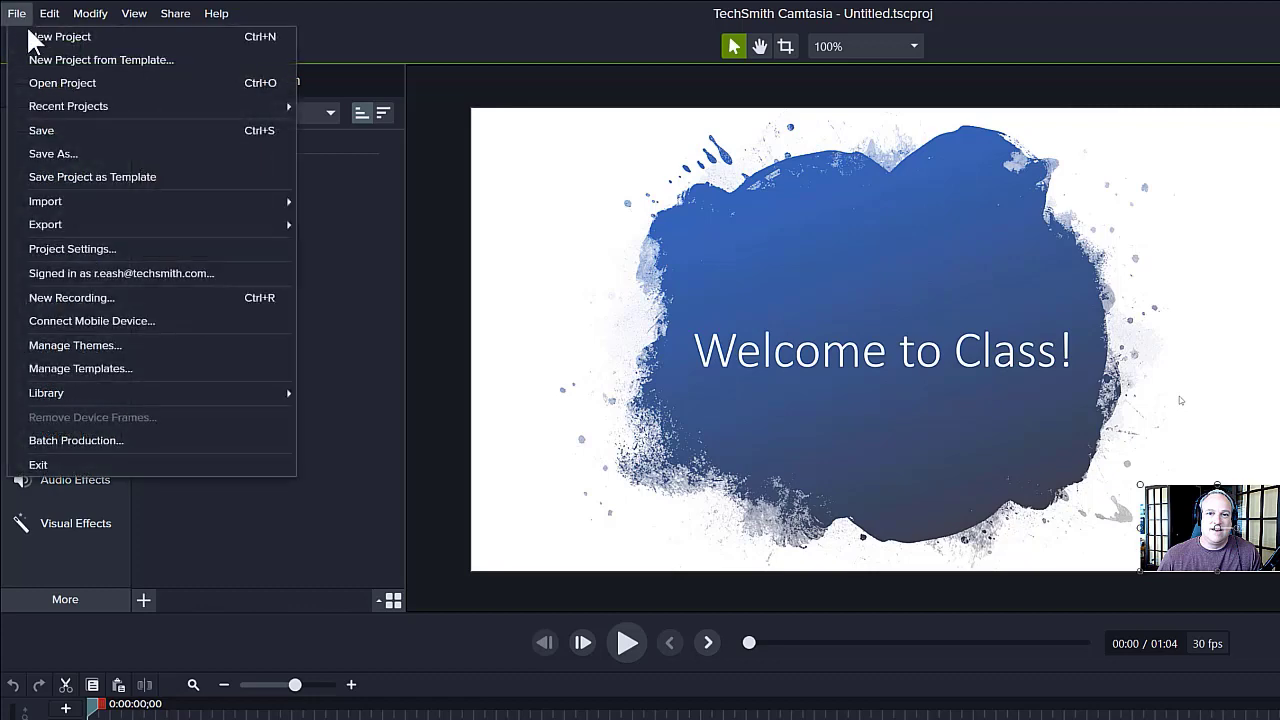
left_click(96, 152)
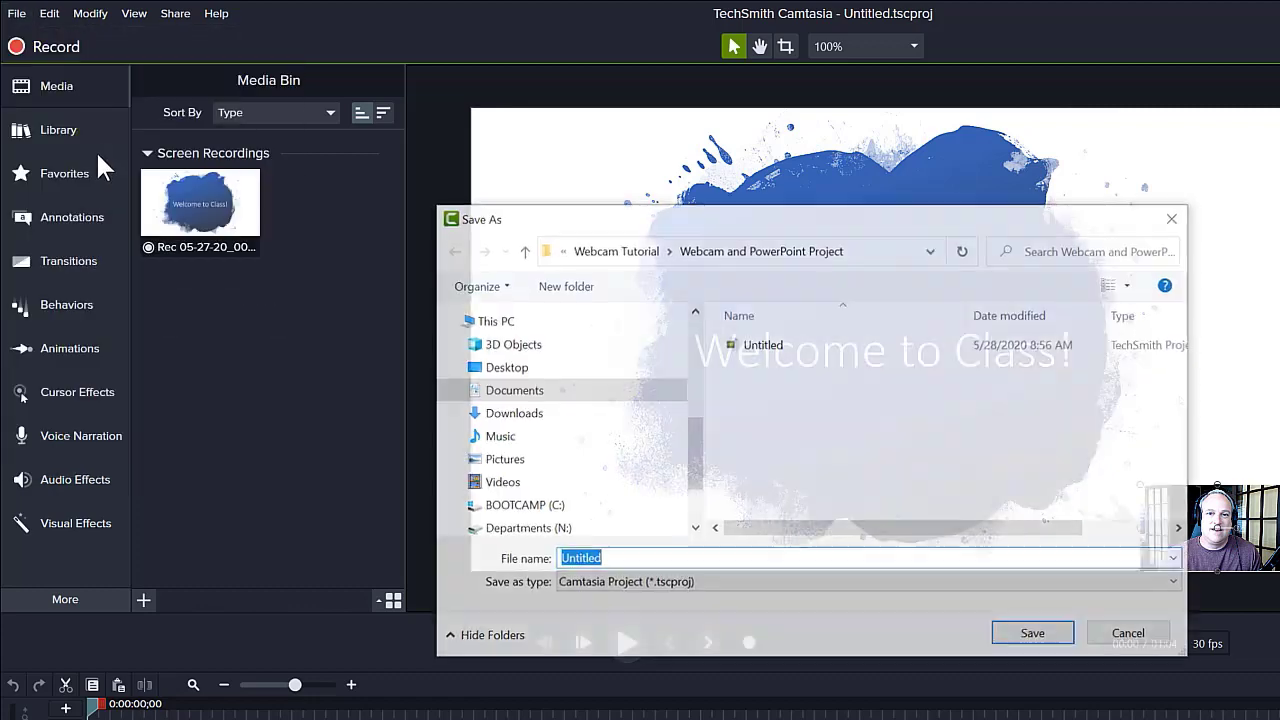
type("Welcome")
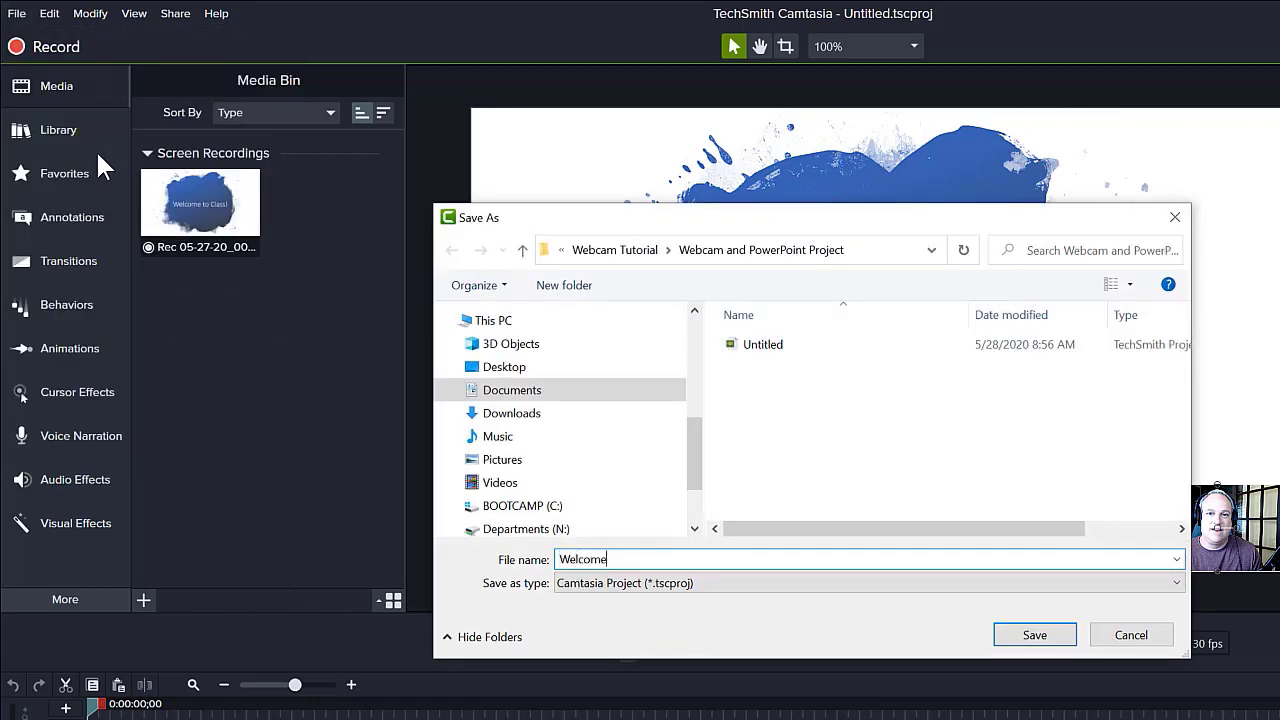
type(" to Class")
left_click(1035, 636)
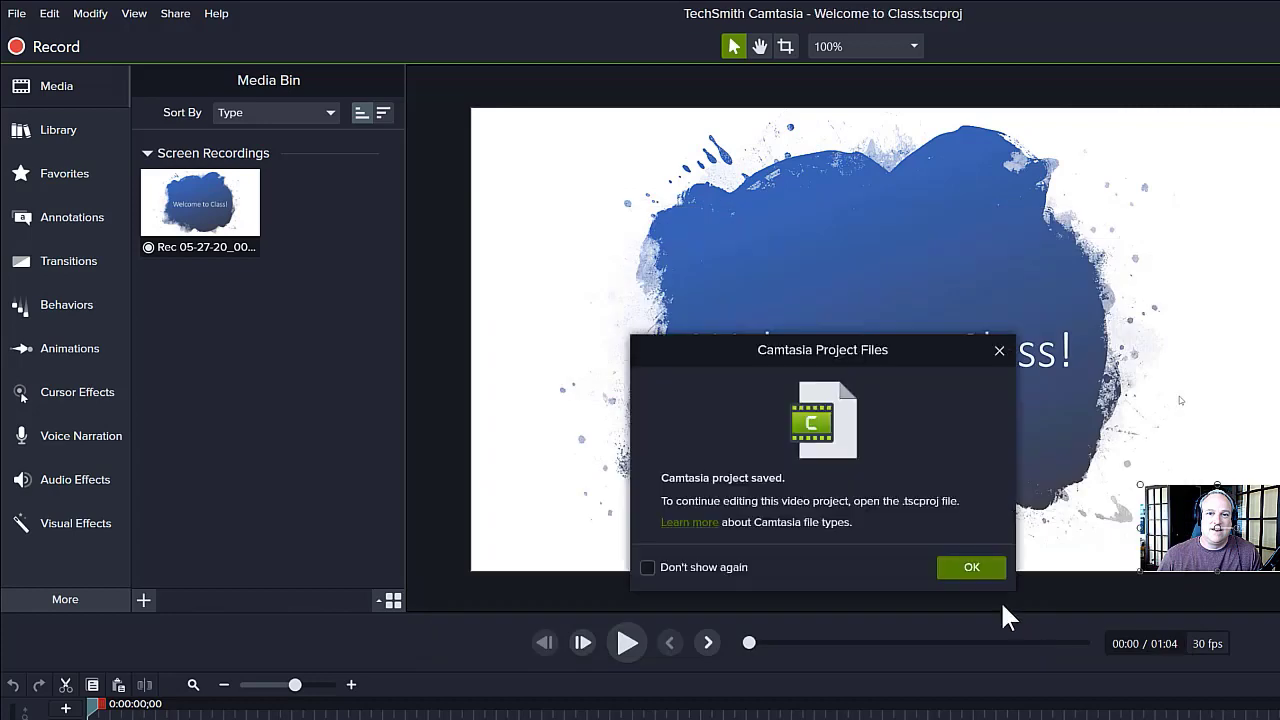
left_click(970, 570)
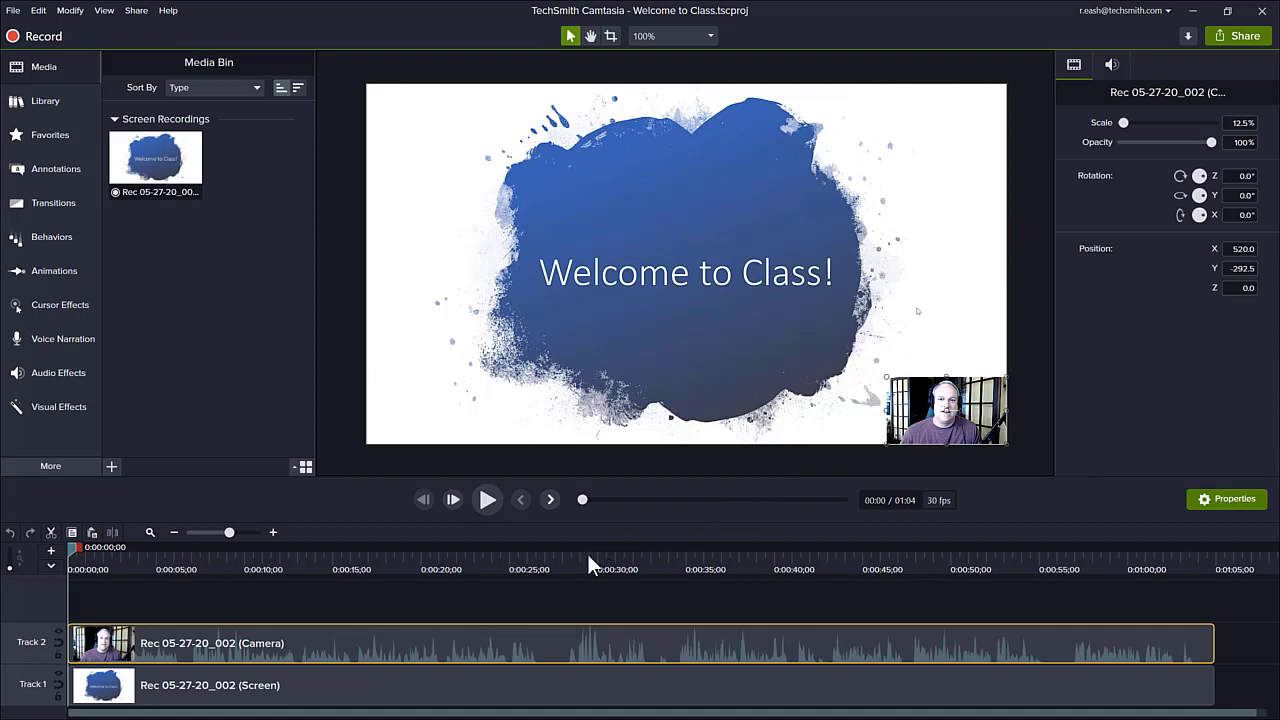
Cut the section from about 0:00:27;28 to 0:00:34;08 out of both the camera and screen tracks
left_click(557, 568)
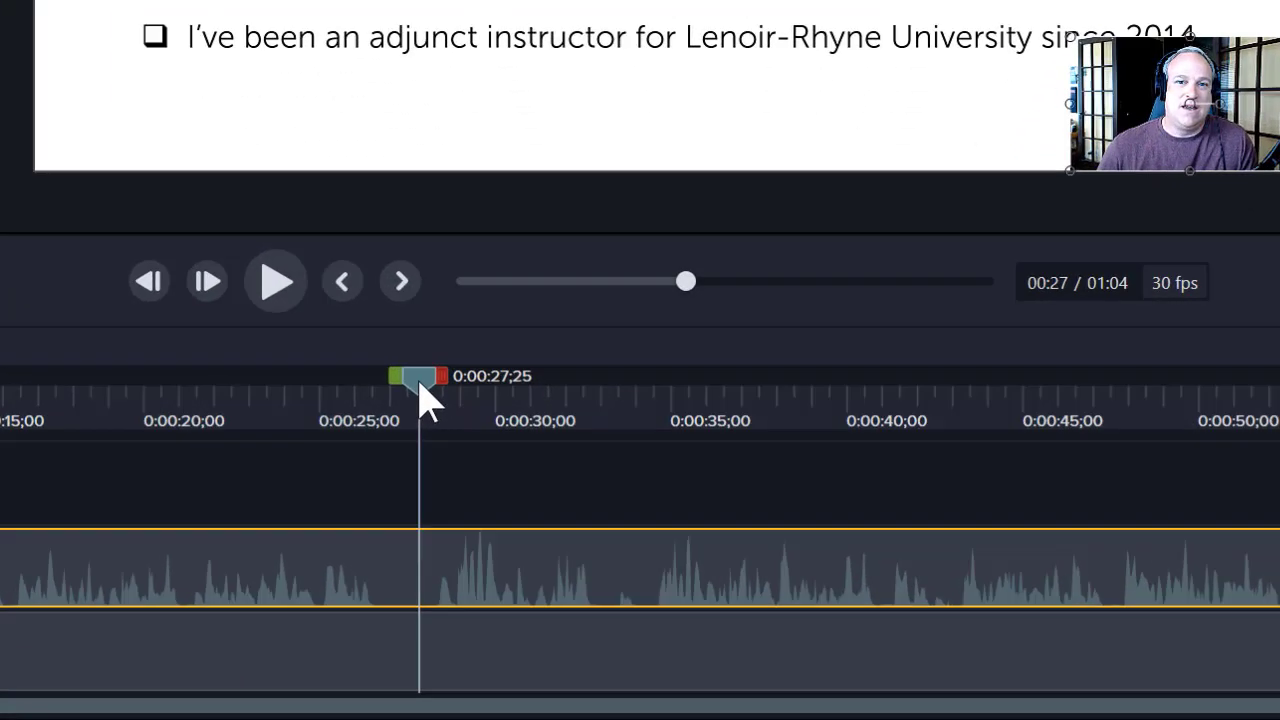
left_click_drag(420, 383, 677, 443)
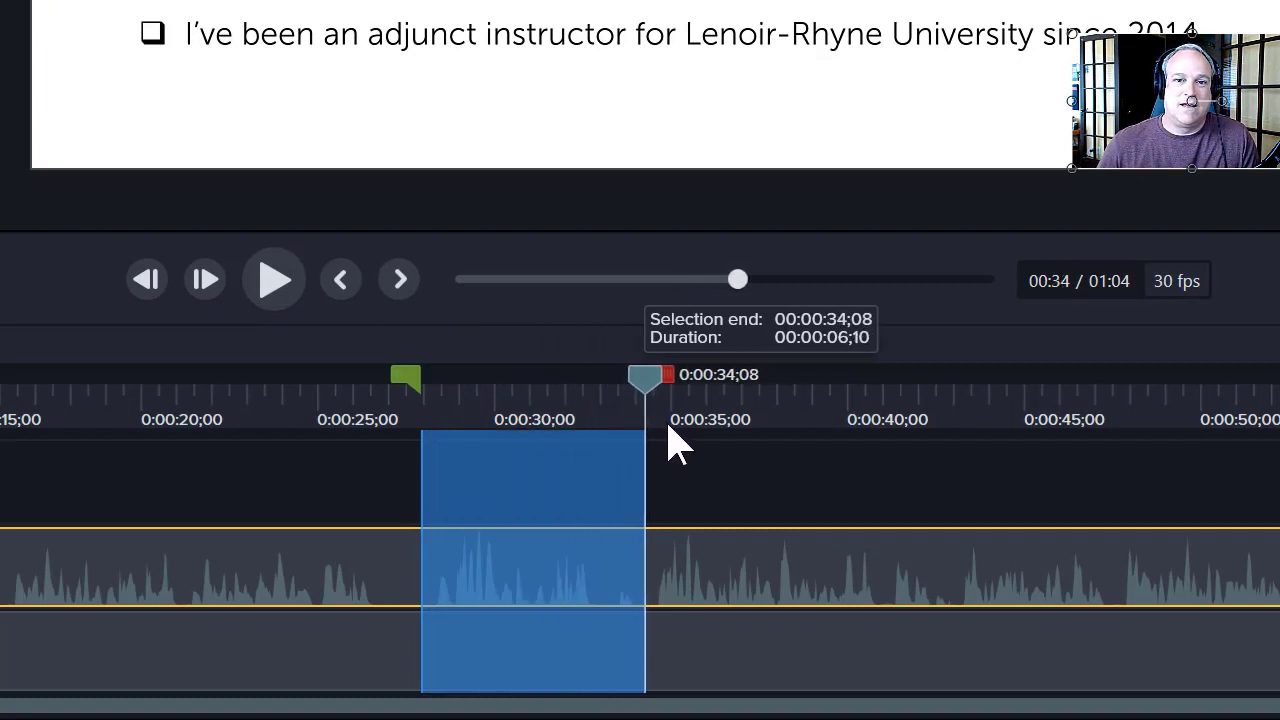
left_click(275, 291)
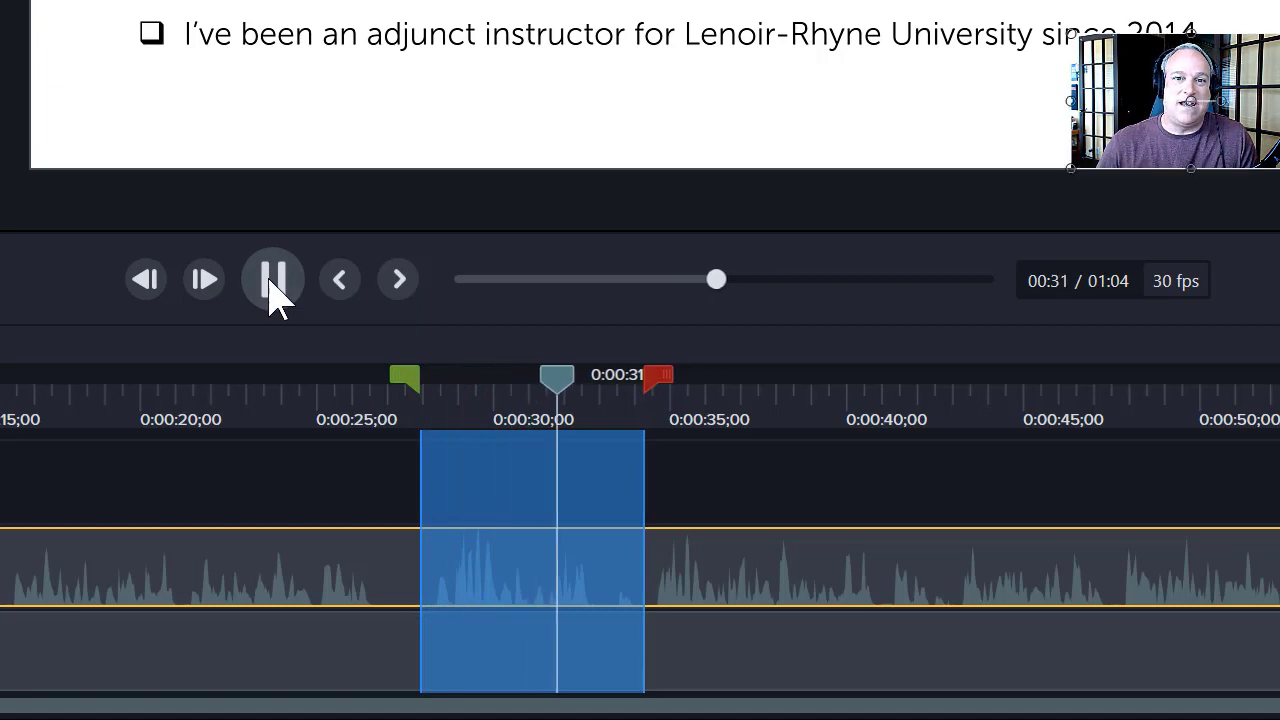
left_click(275, 291)
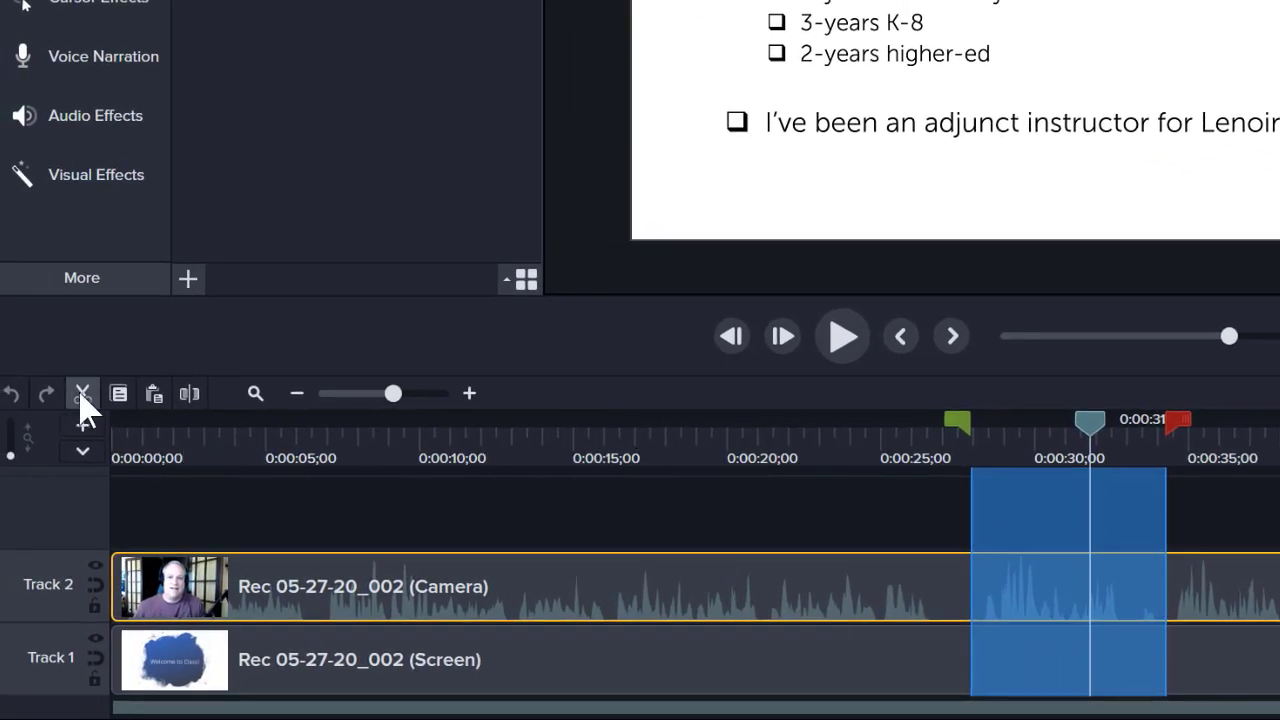
left_click(82, 394)
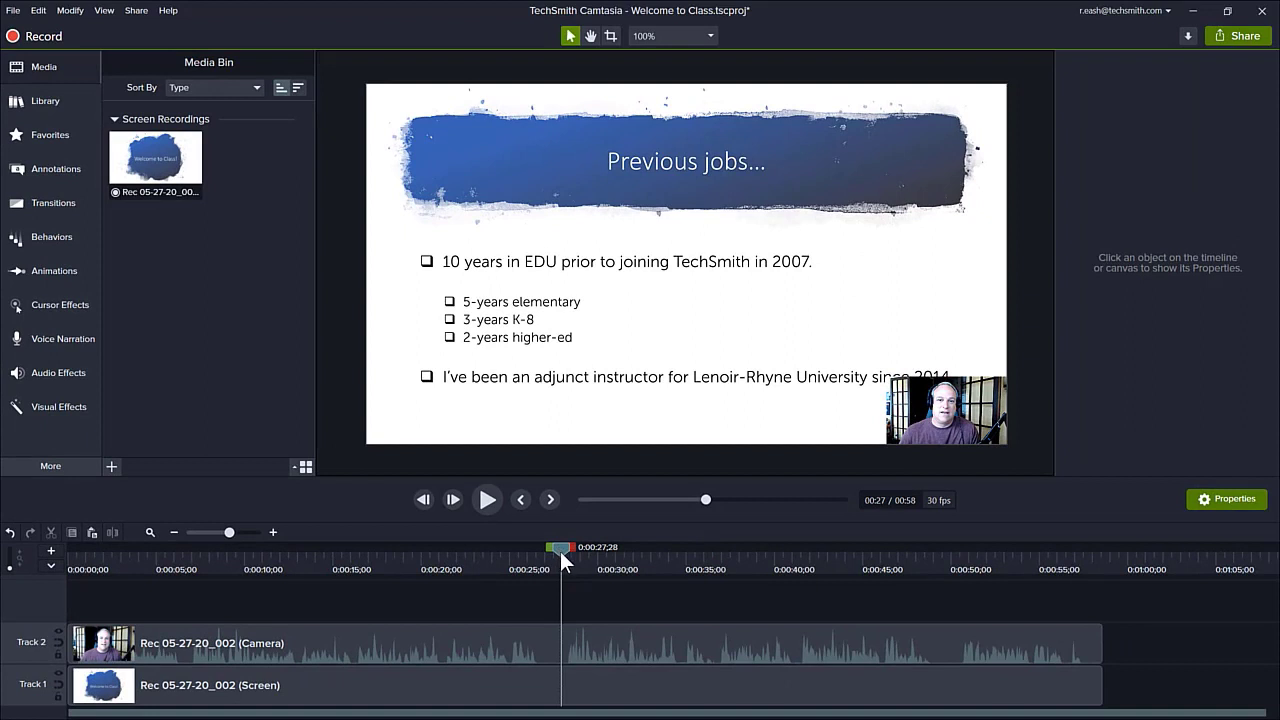
Play the timeline from about 0:00:26;29 across the cut to check the join
left_click_drag(560, 550, 542, 548)
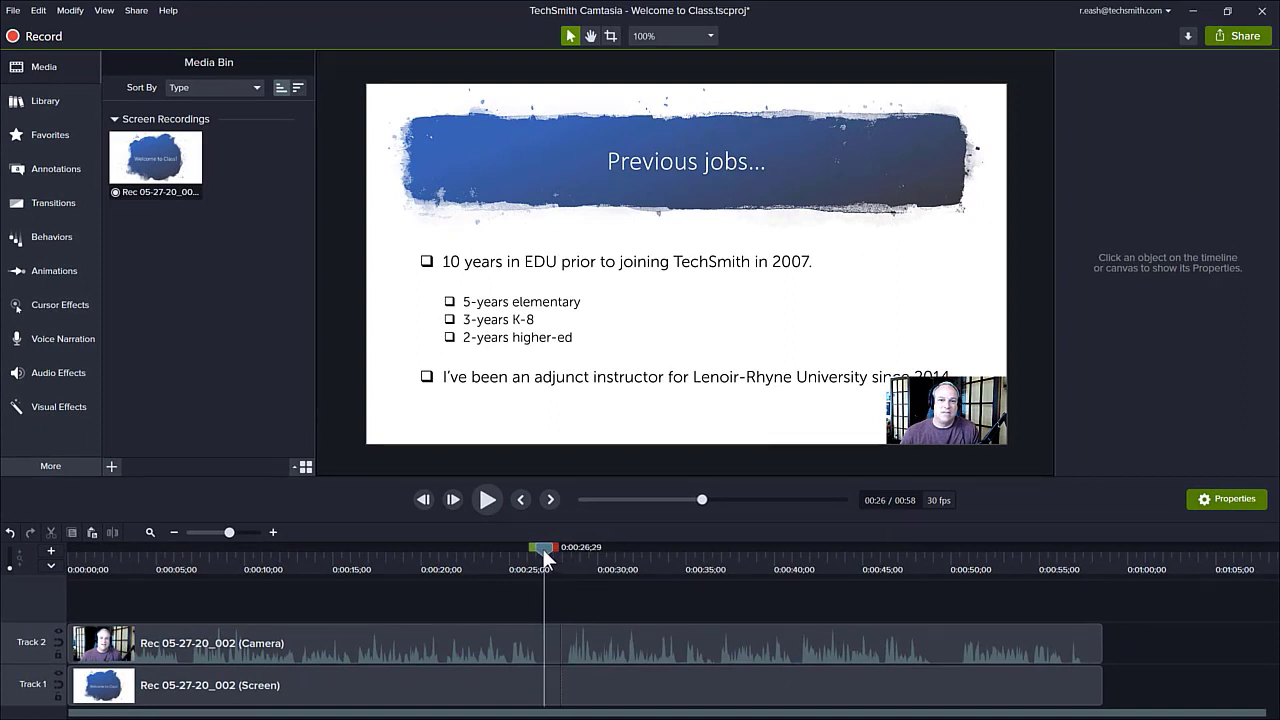
key("space")
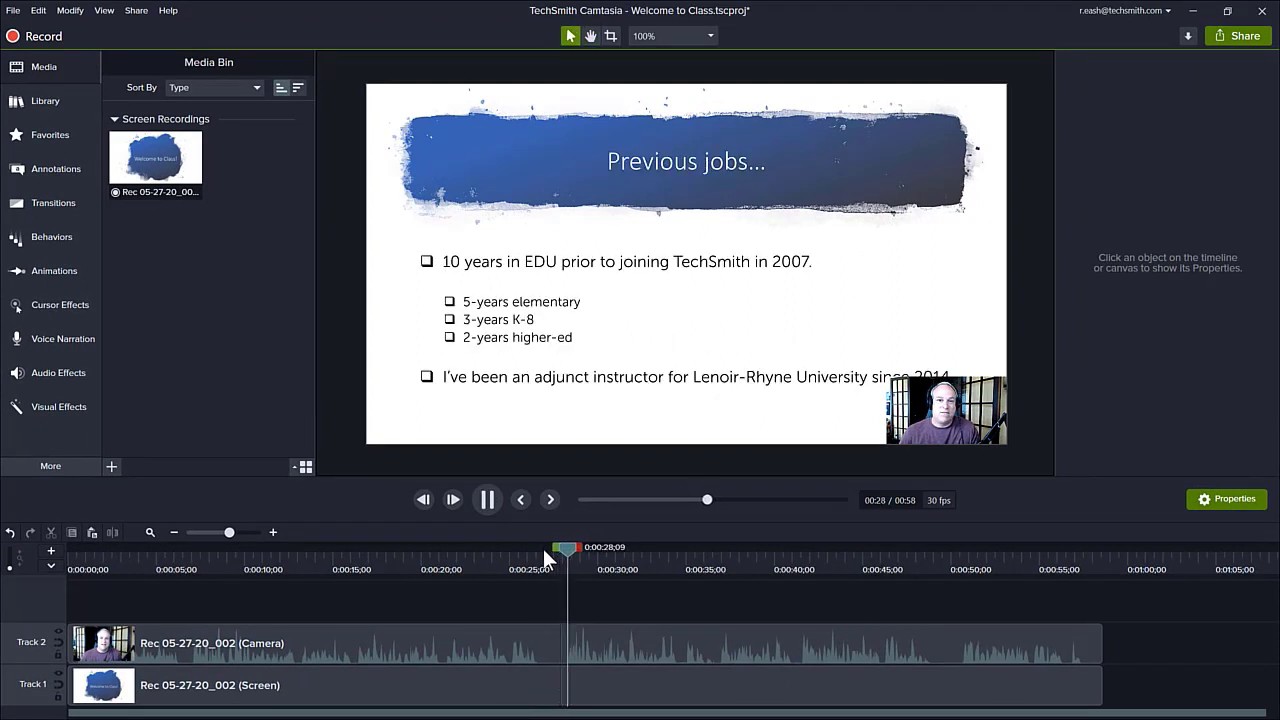
key("space")
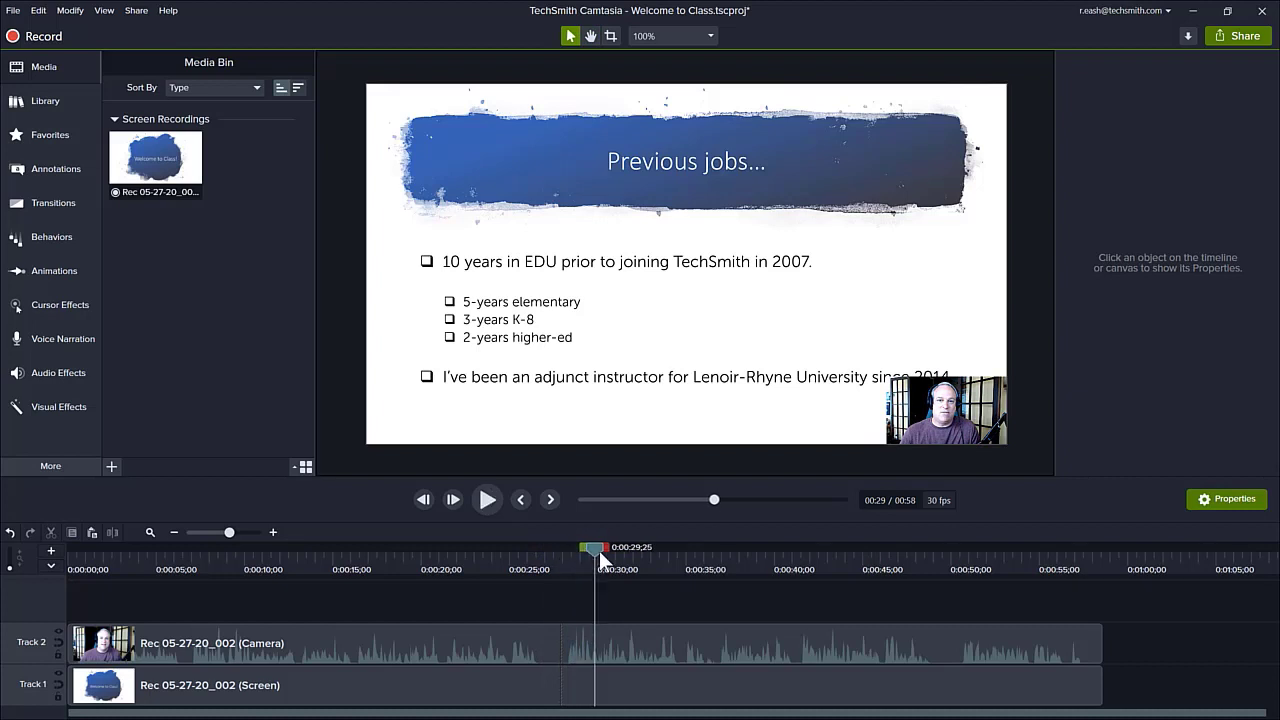
Cut the section from about 0:00:34;21 to 0:00:36;24 out of both tracks
left_click_drag(592, 548, 727, 552)
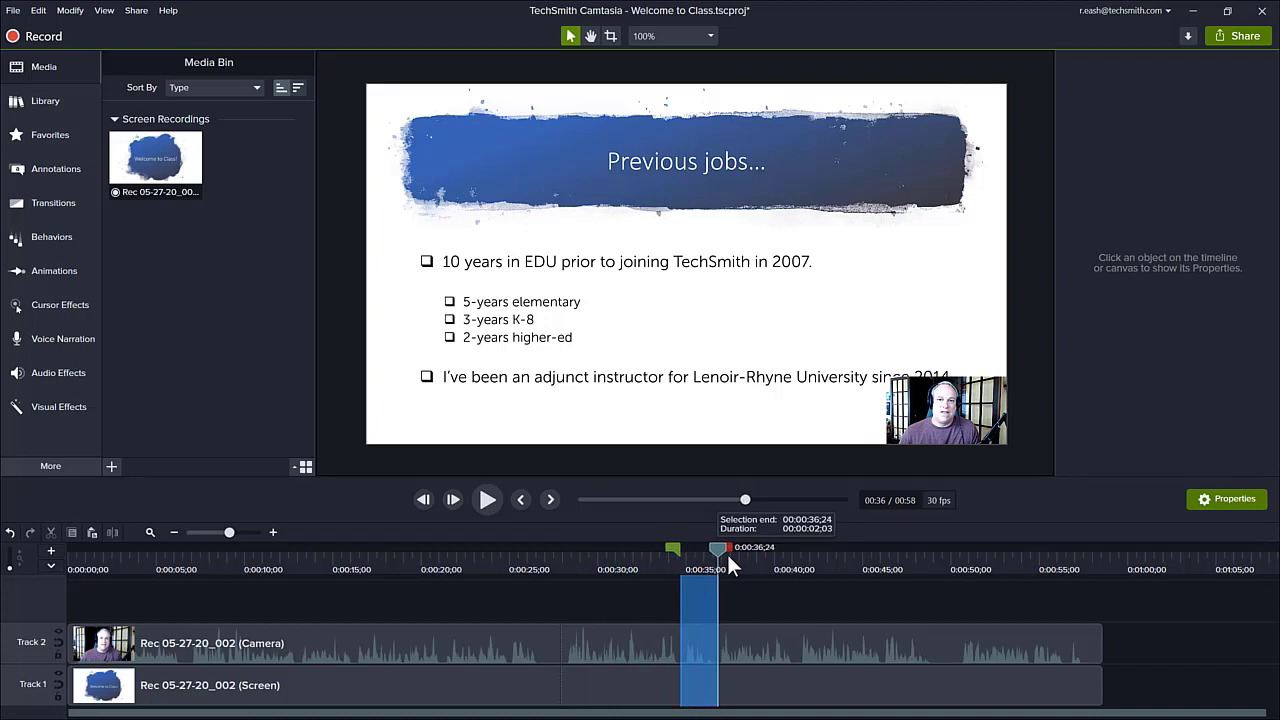
left_click(51, 533)
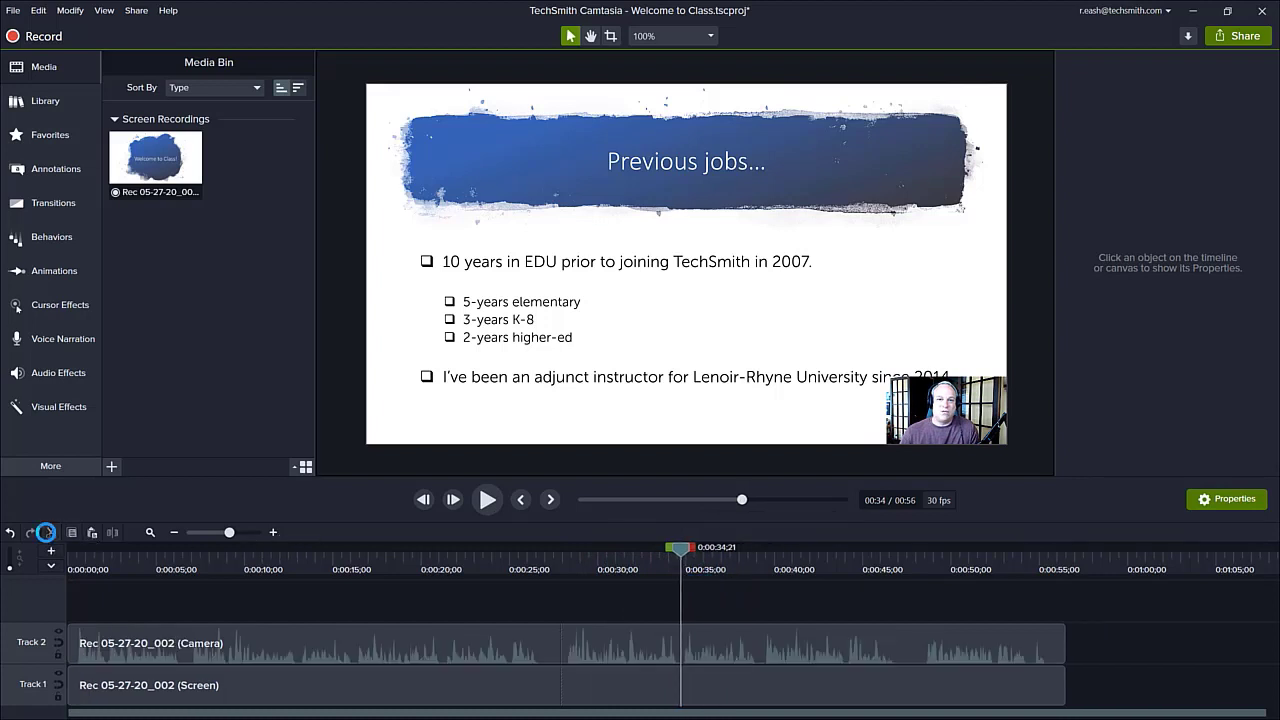
At the start of the timeline, enlarge the webcam video to about 22.9% and position it at about X 325.4, Y -193.5
left_click(331, 564)
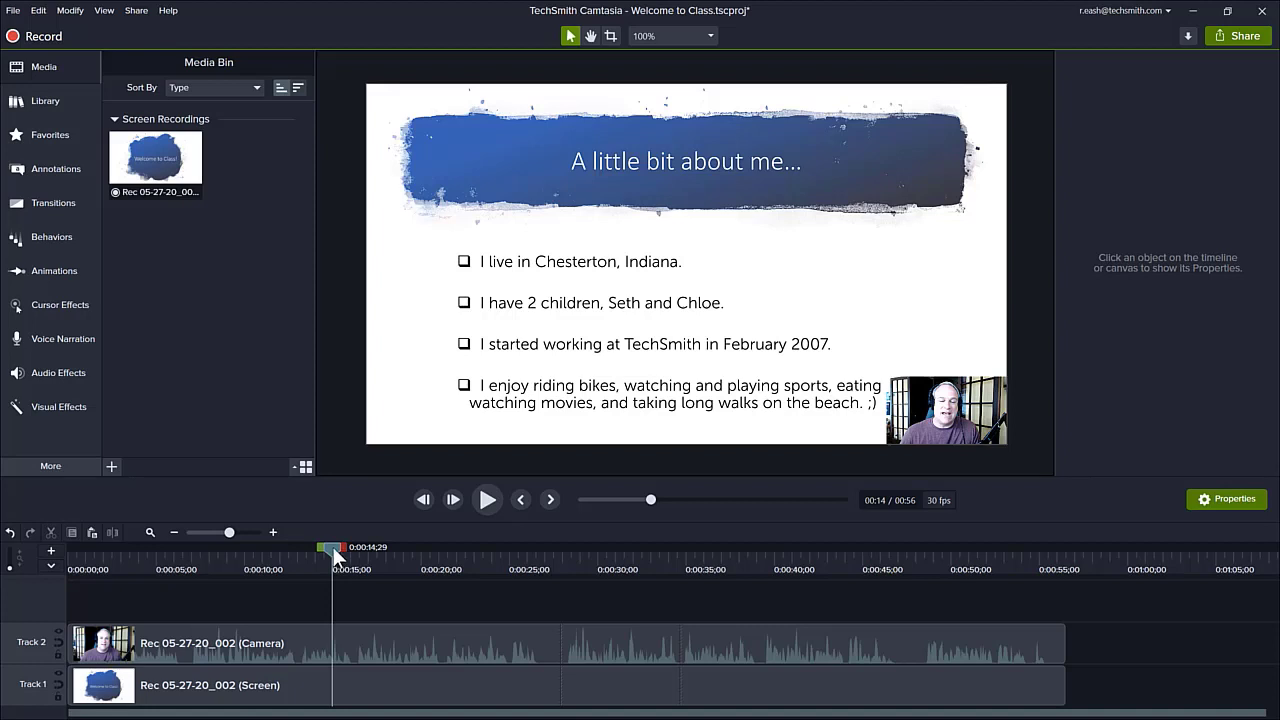
left_click_drag(333, 549, 65, 552)
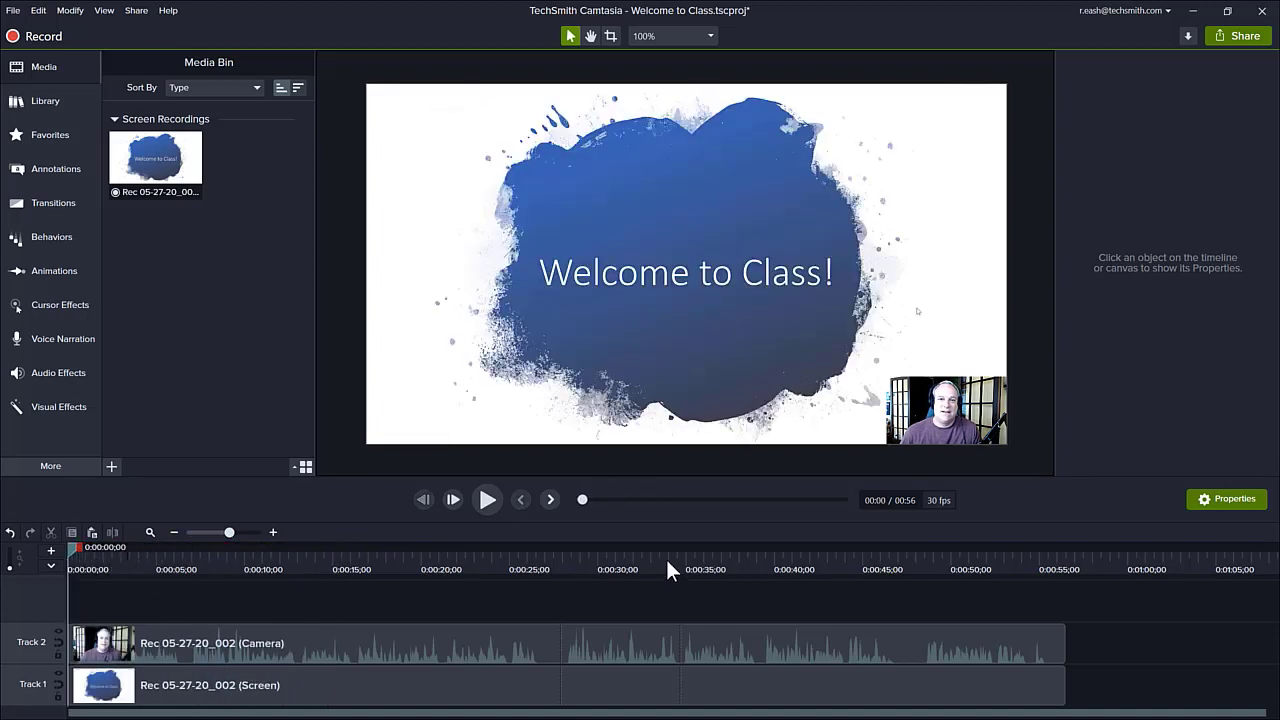
left_click(927, 404)
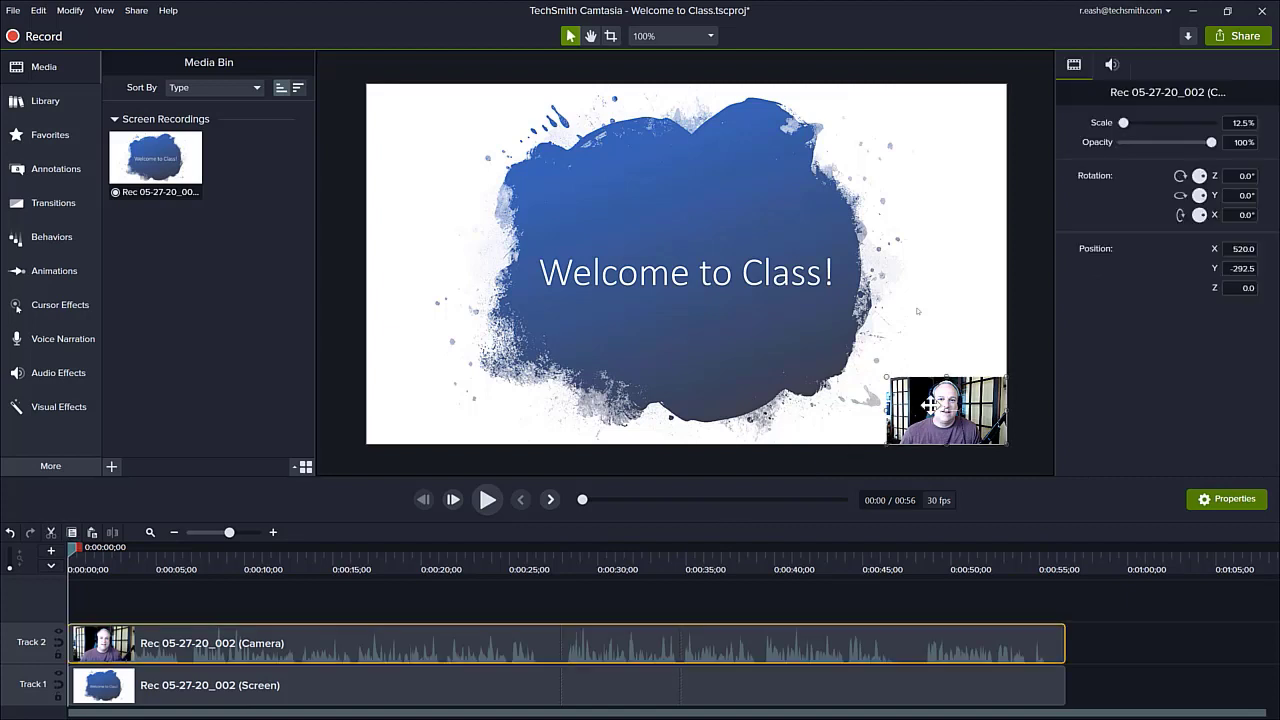
left_click_drag(888, 378, 805, 362)
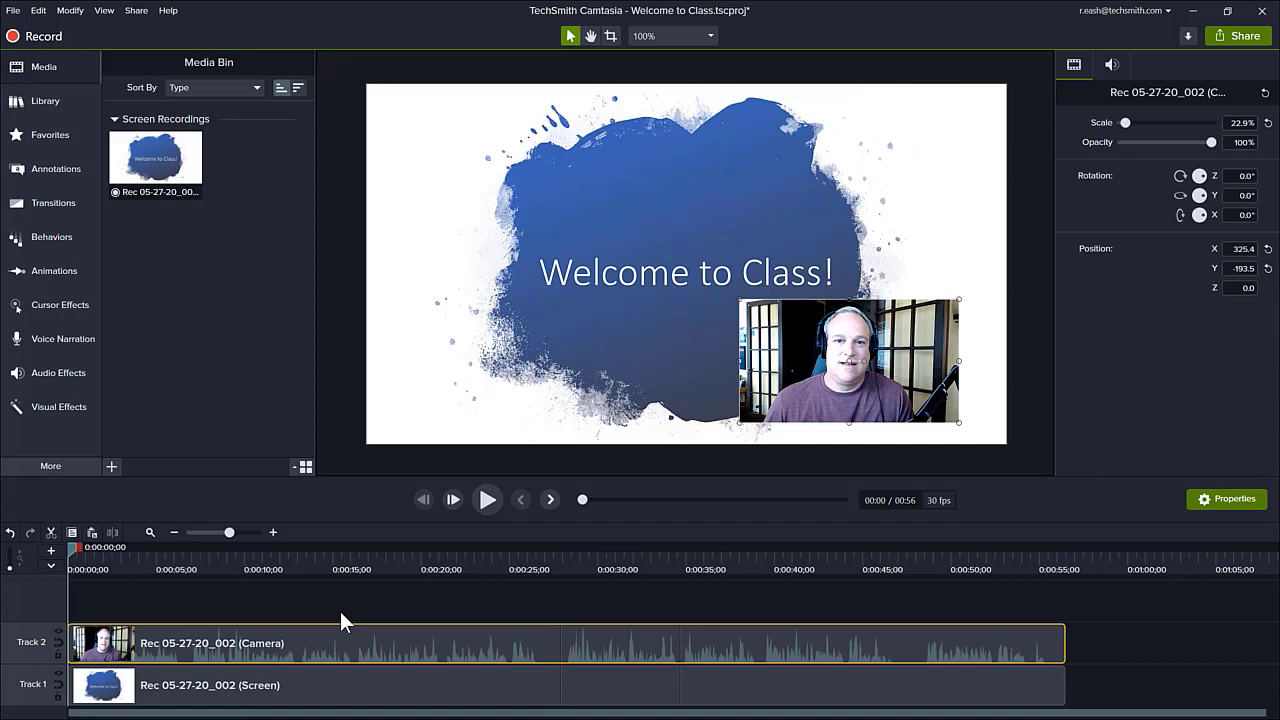
Add a Custom animation to the camera clip at 0:00:09;04 that scales the webcam to about 17.4% and moves it to about X 372.9, Y -17.0
left_click(296, 560)
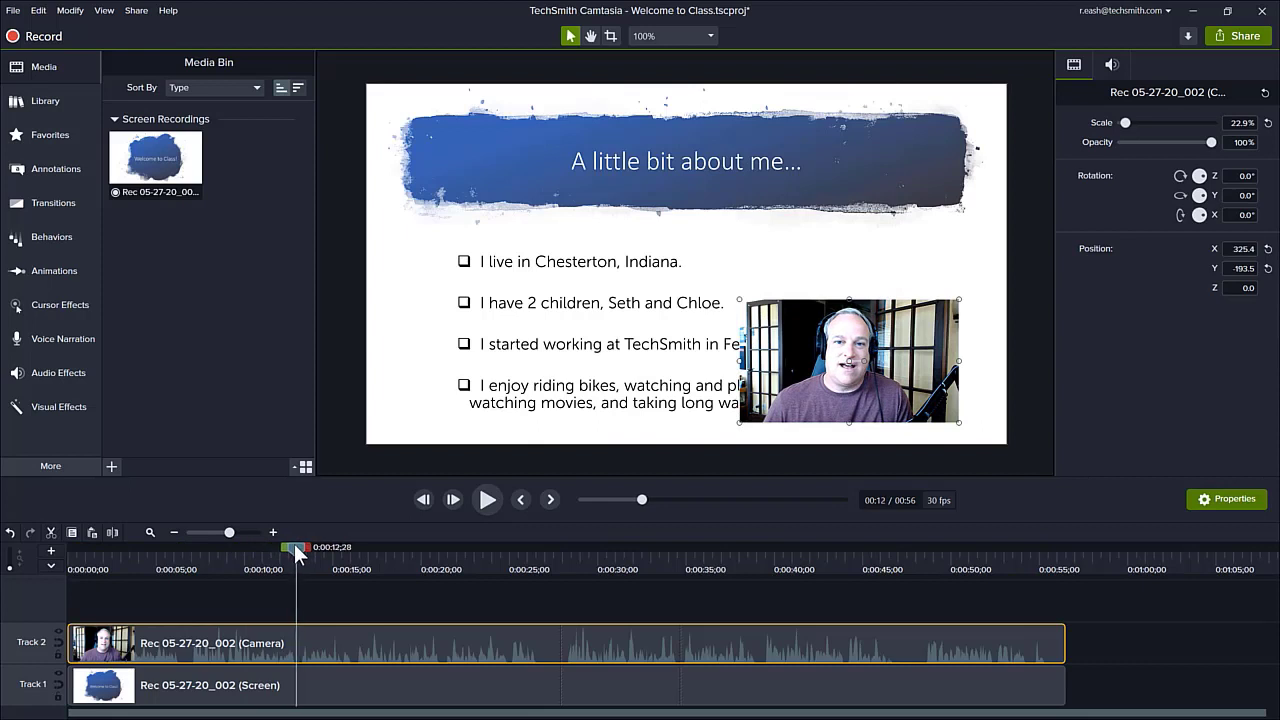
left_click_drag(294, 544, 231, 537)
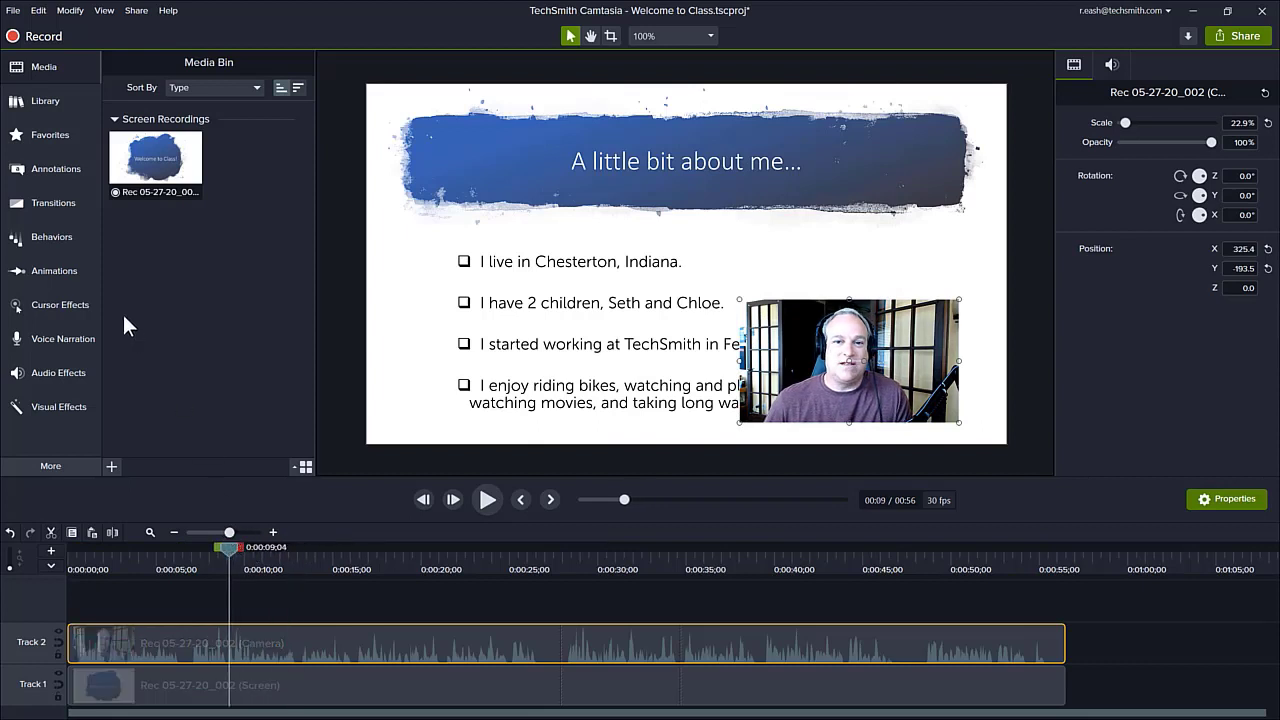
left_click(79, 272)
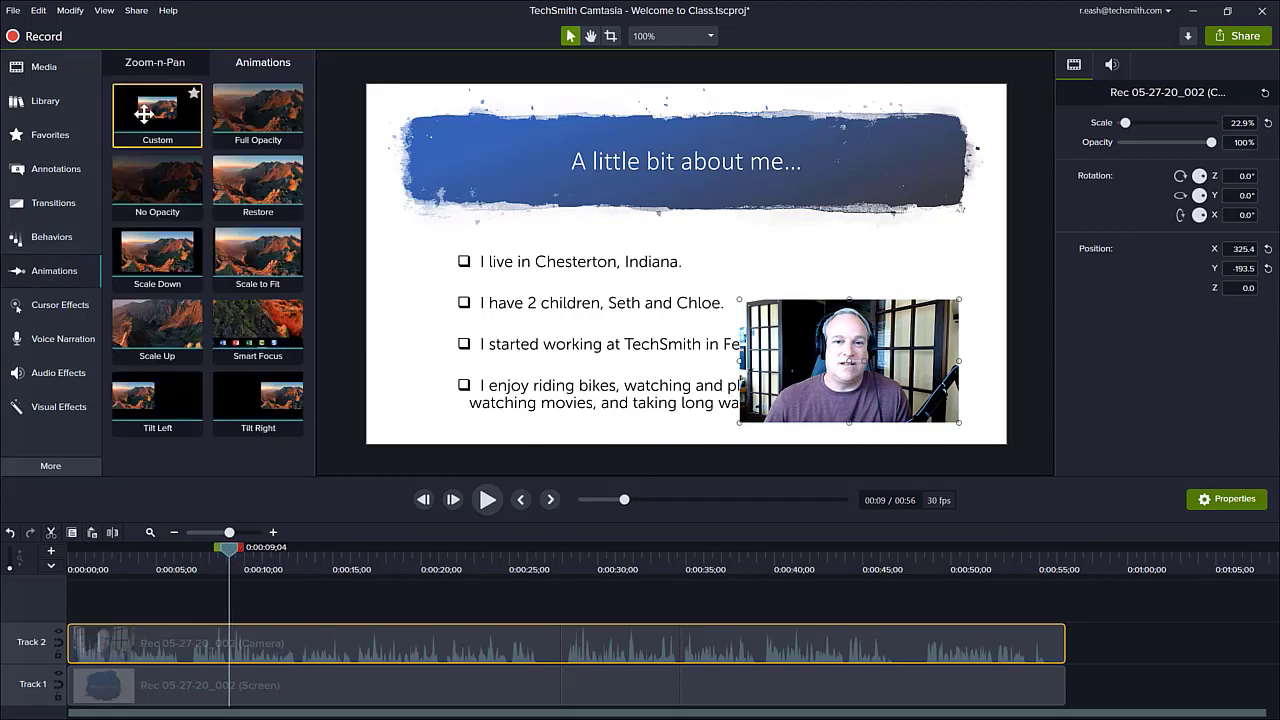
mouse_move(144, 113)
left_mouse_down()
mouse_move(197, 609)
mouse_move(228, 652)
left_mouse_up()
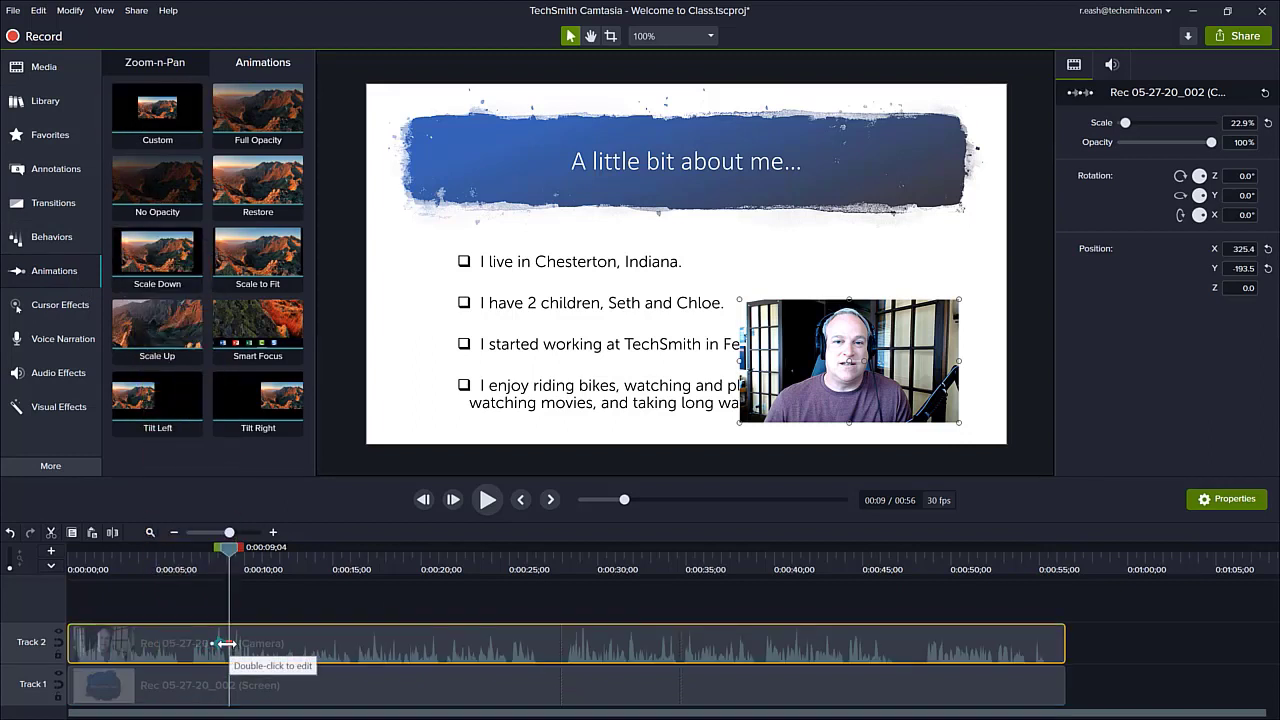
left_click(227, 643)
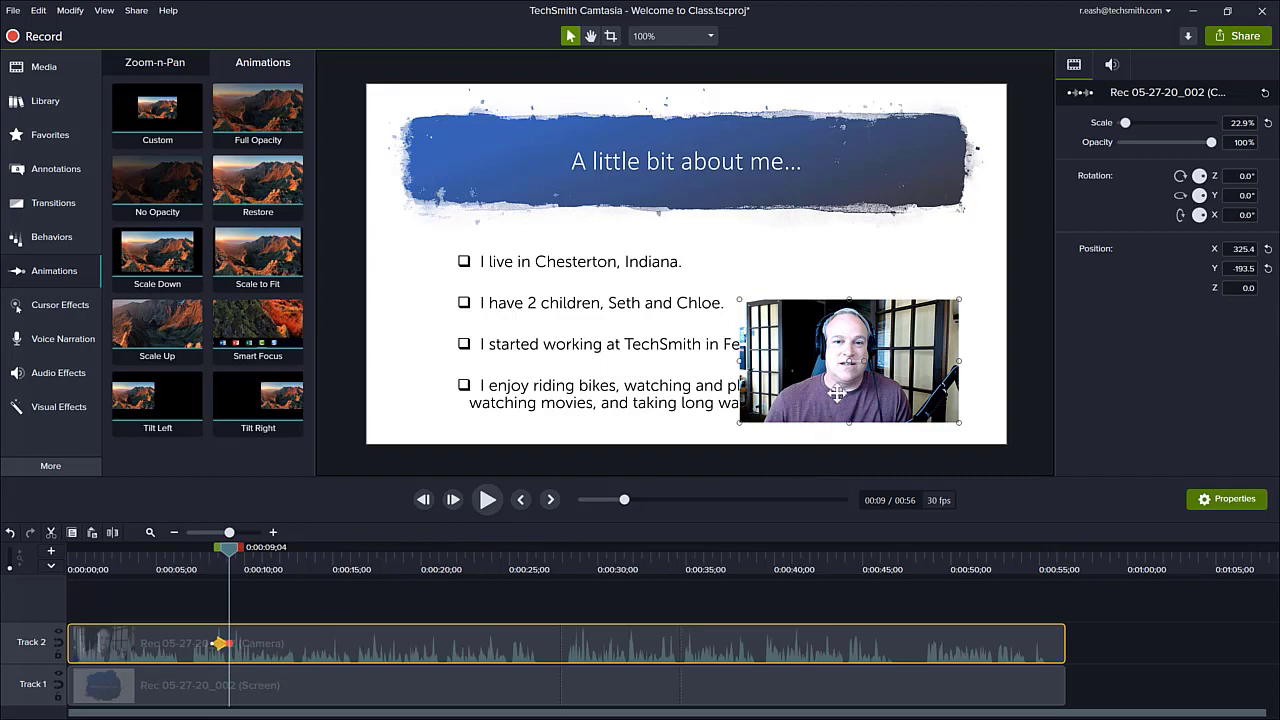
left_click_drag(837, 393, 846, 332)
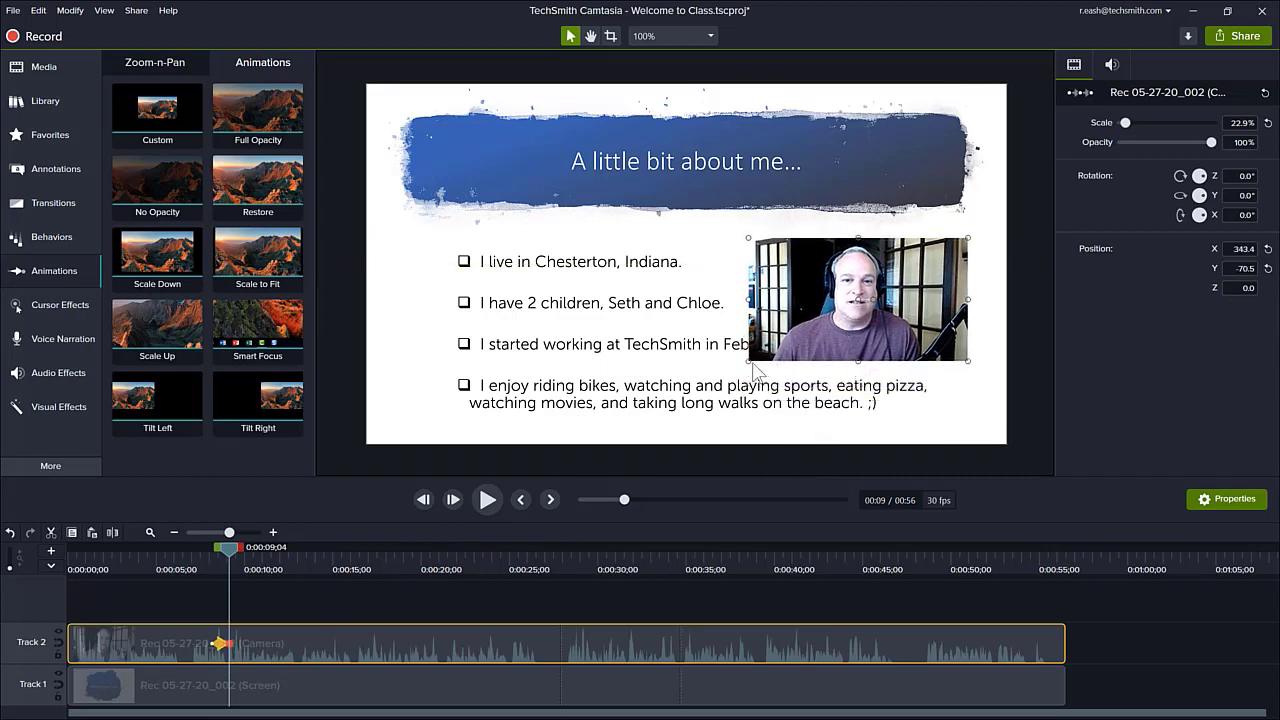
left_click_drag(749, 361, 846, 304)
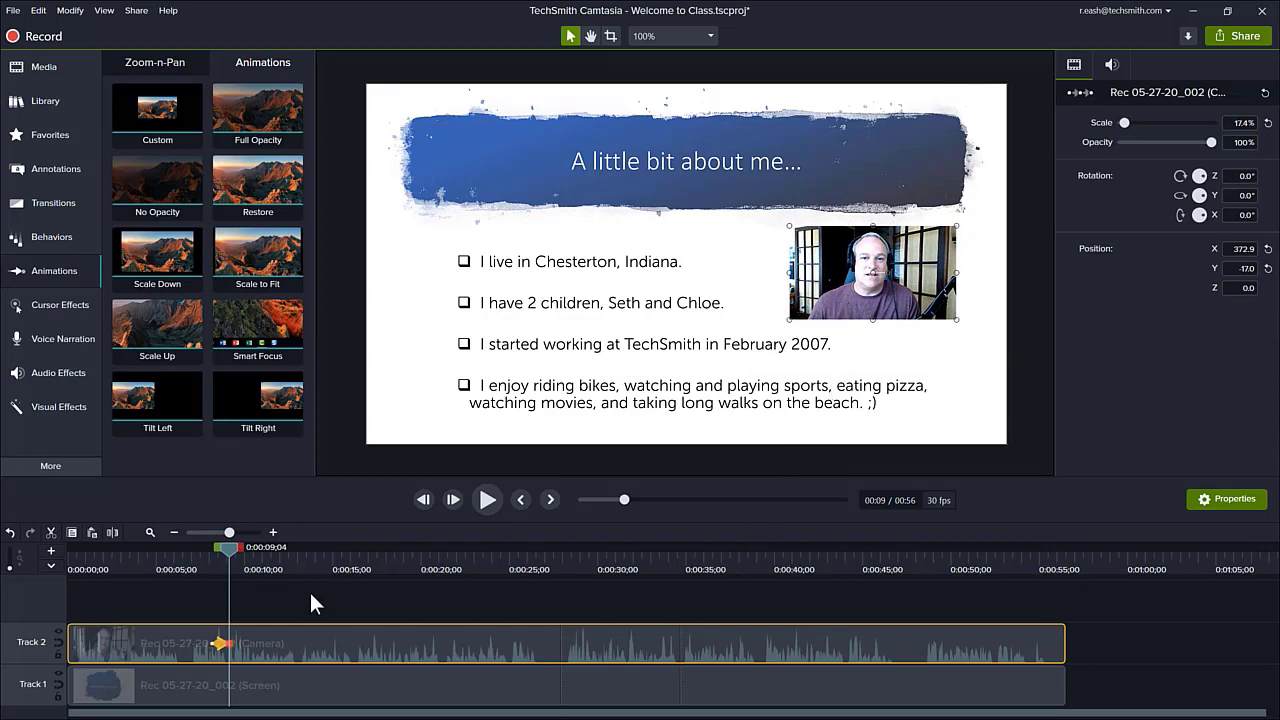
Play back the webcam's shrink-and-move animation from just before it starts
left_click_drag(232, 549, 203, 549)
key("space")
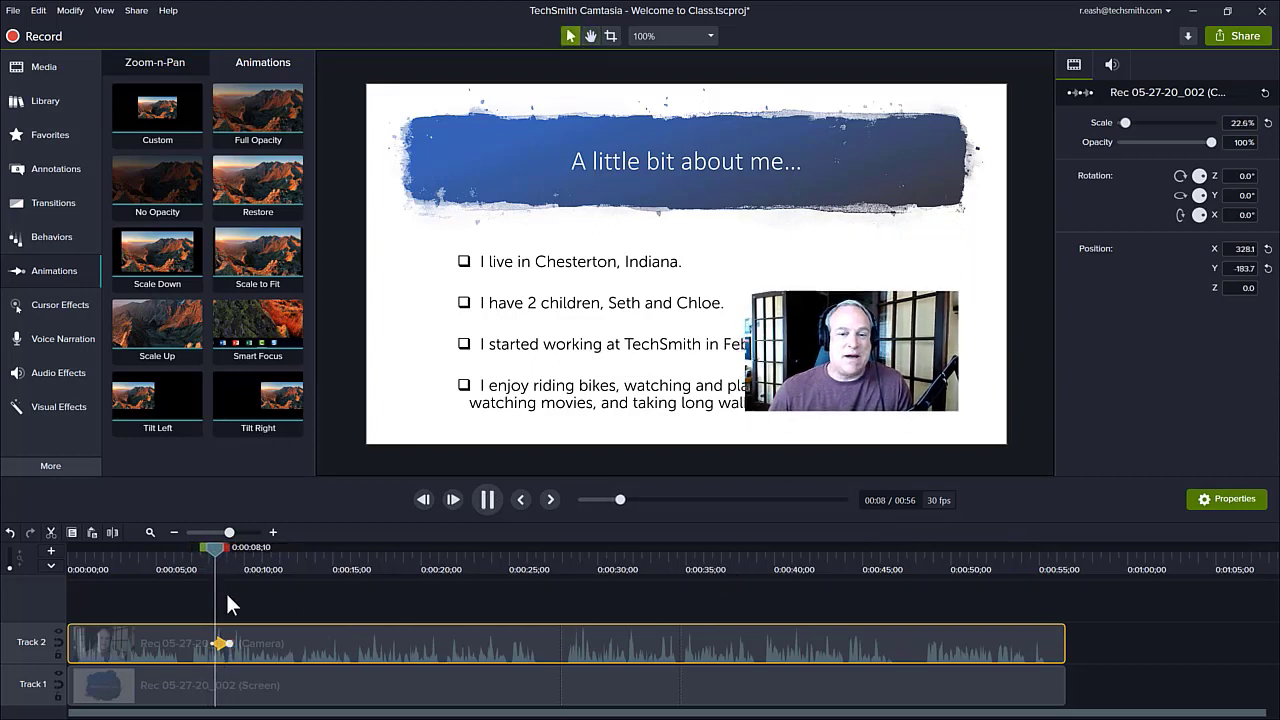
key("space")
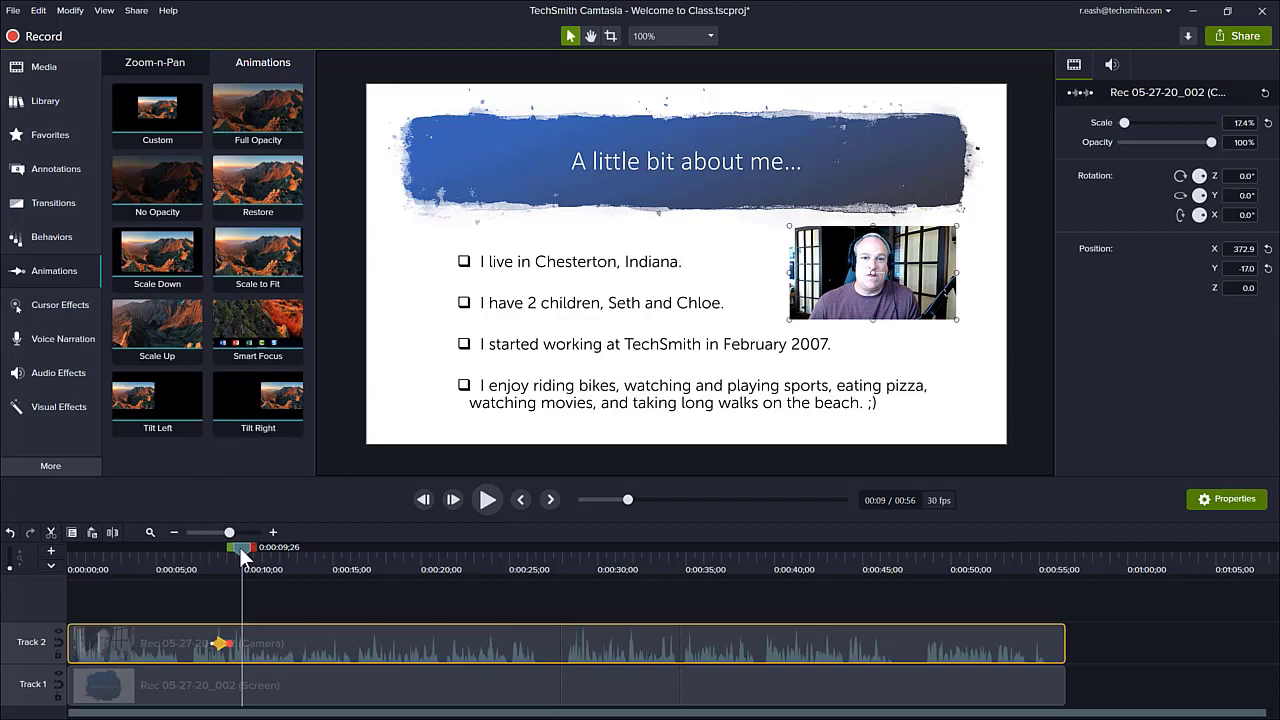
Add a second Custom animation to the camera clip at 0:00:31;05 that fades the webcam to 0% opacity
left_click_drag(239, 547, 617, 590)
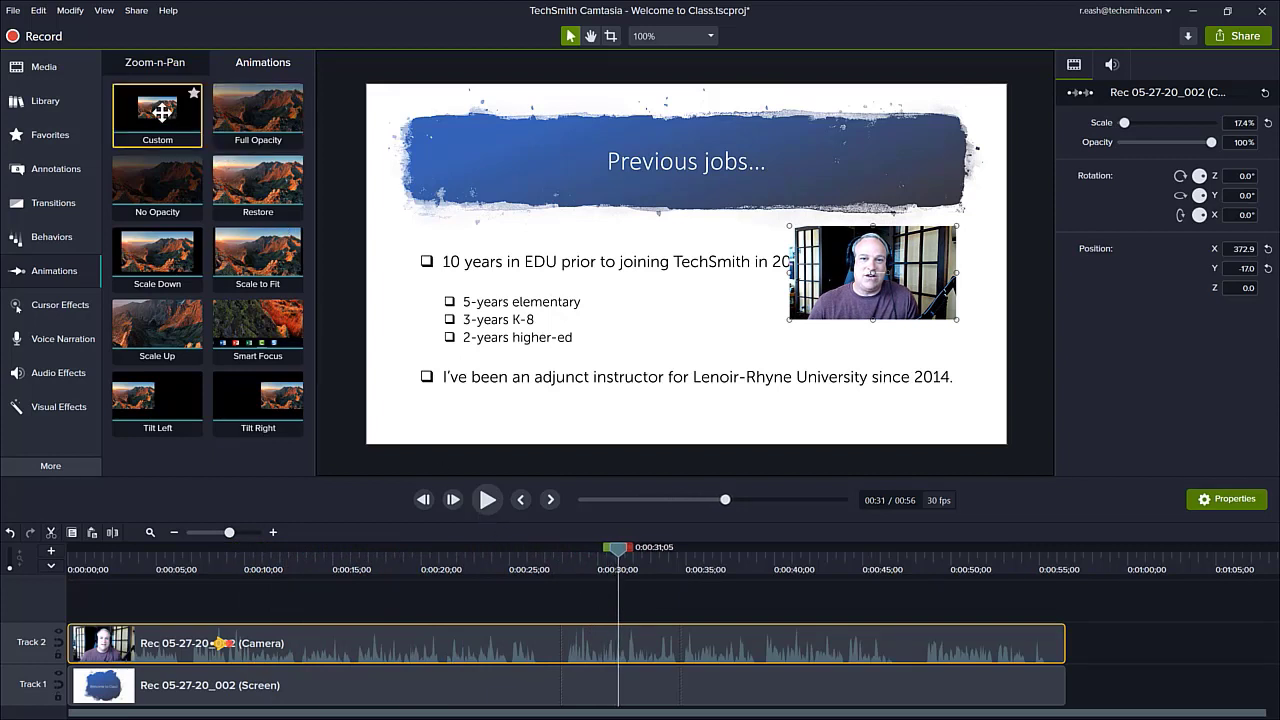
mouse_move(163, 112)
left_mouse_down()
mouse_move(500, 509)
mouse_move(577, 620)
mouse_move(612, 644)
left_mouse_up()
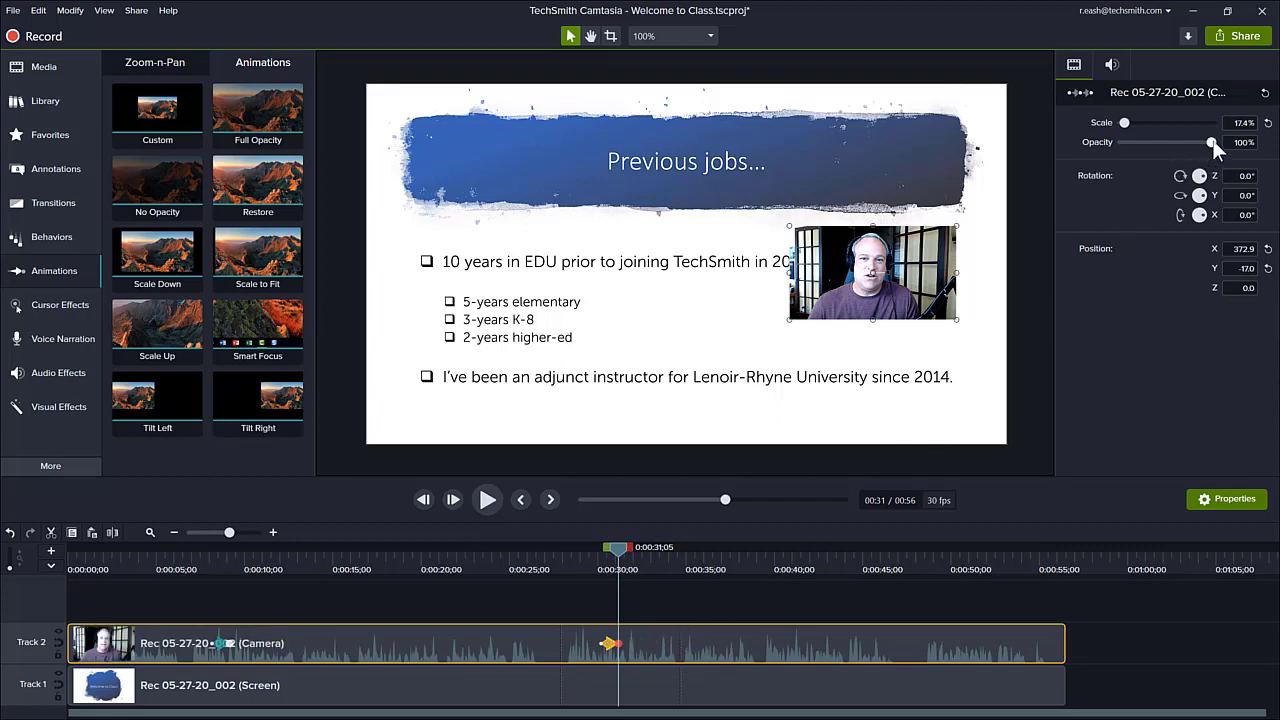
left_click_drag(1211, 142, 1108, 133)
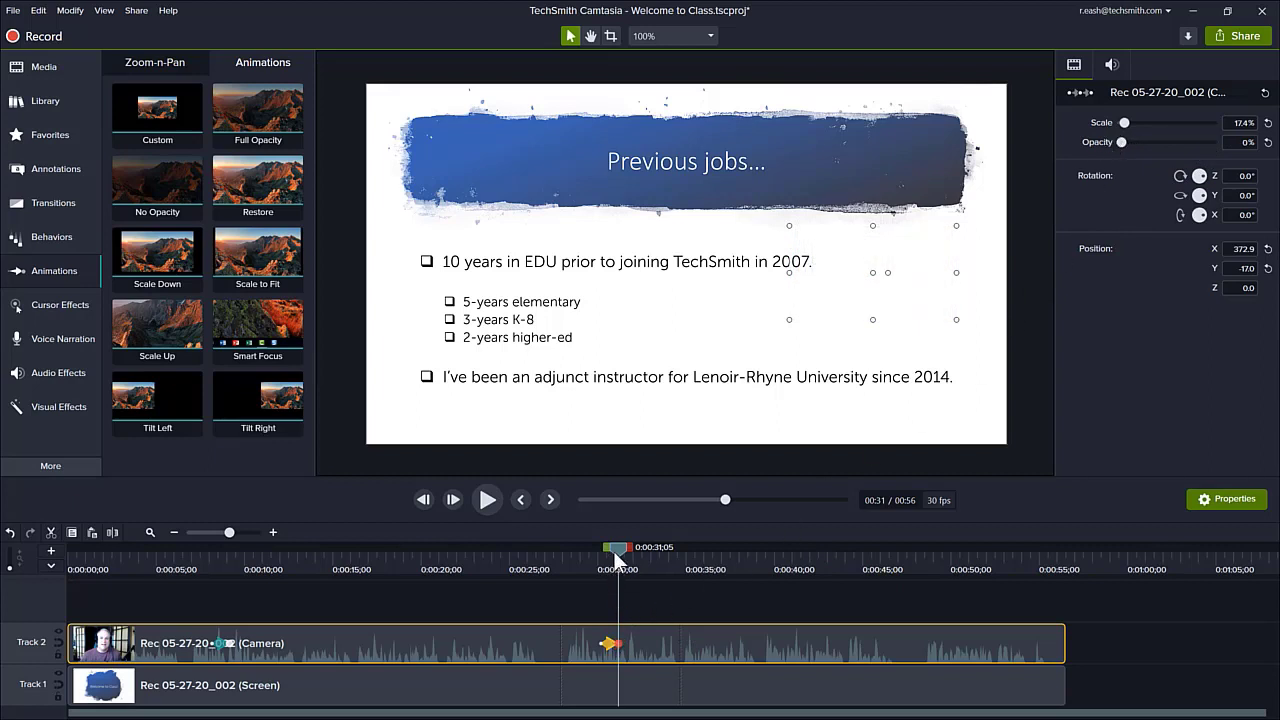
Play back the webcam's fade-out from about 0:00:29;24 and deselect the camera clip
left_click_drag(617, 560, 593, 557)
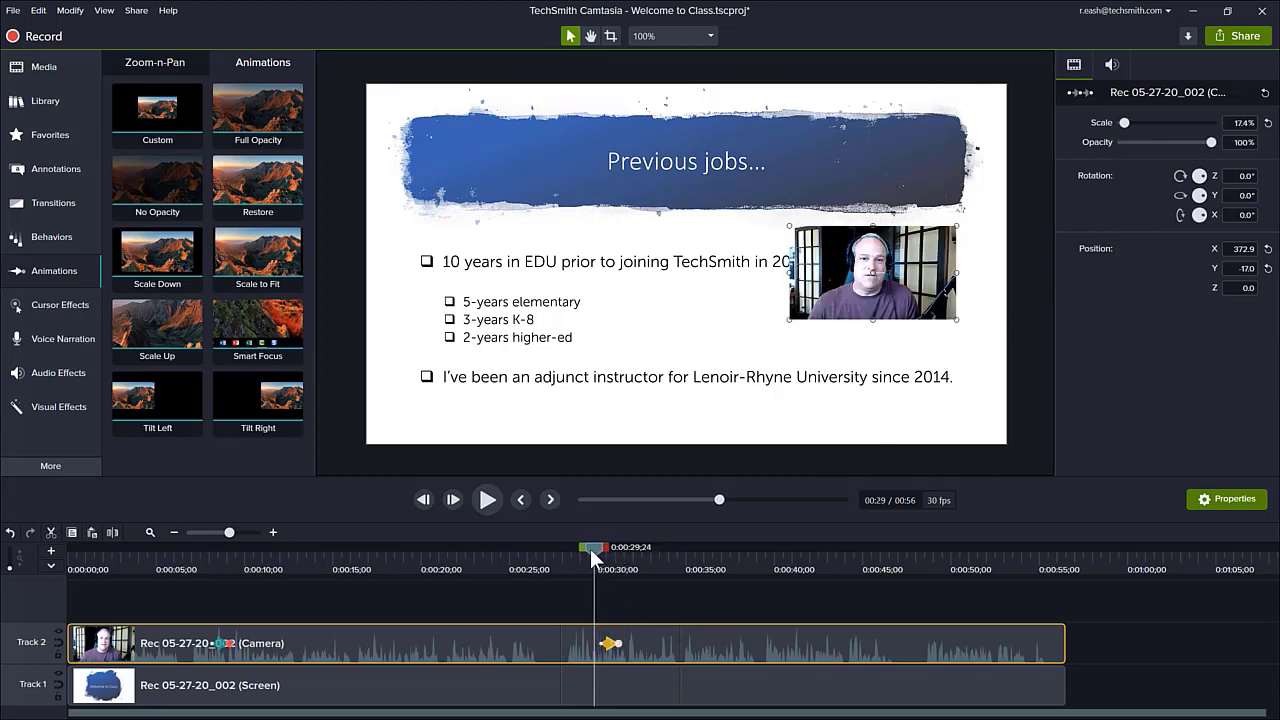
key("space")
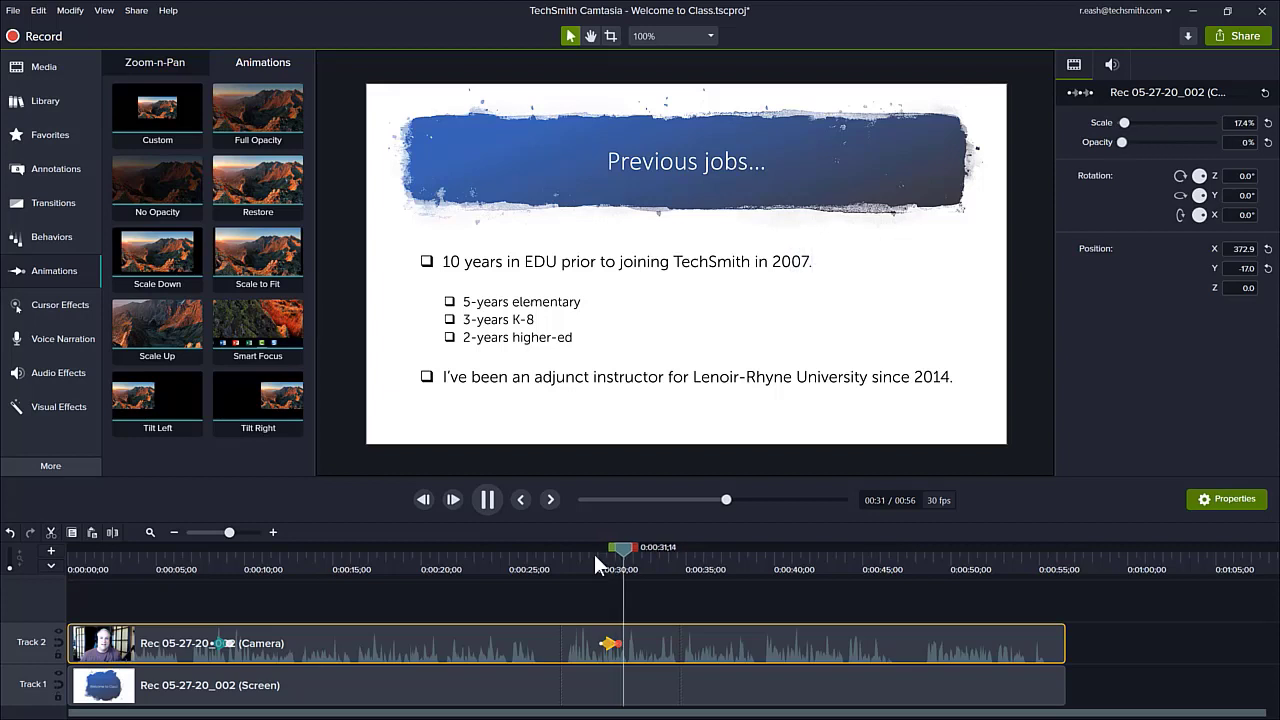
key("space")
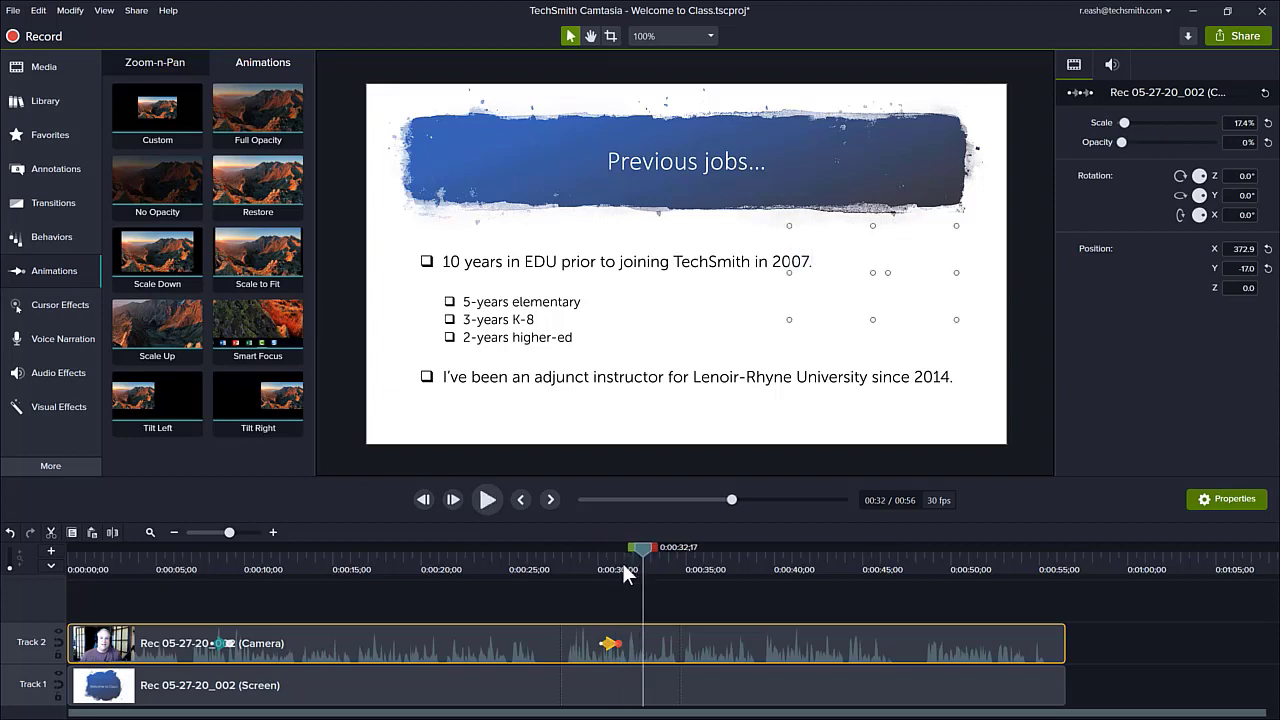
left_click(650, 612)
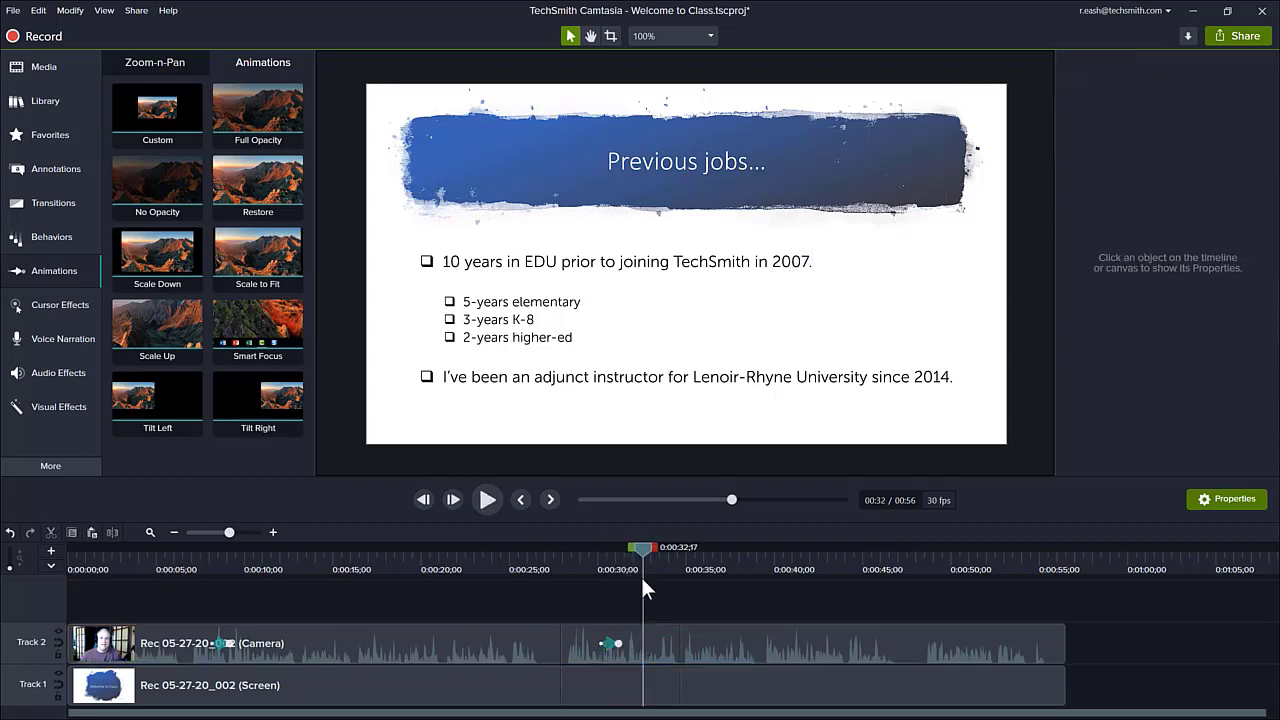
Add a third Custom animation to the camera clip at 0:00:48;07 that restores 100% opacity and moves the webcam to about X 412.9, Y -217.0
left_click_drag(639, 548, 919, 596)
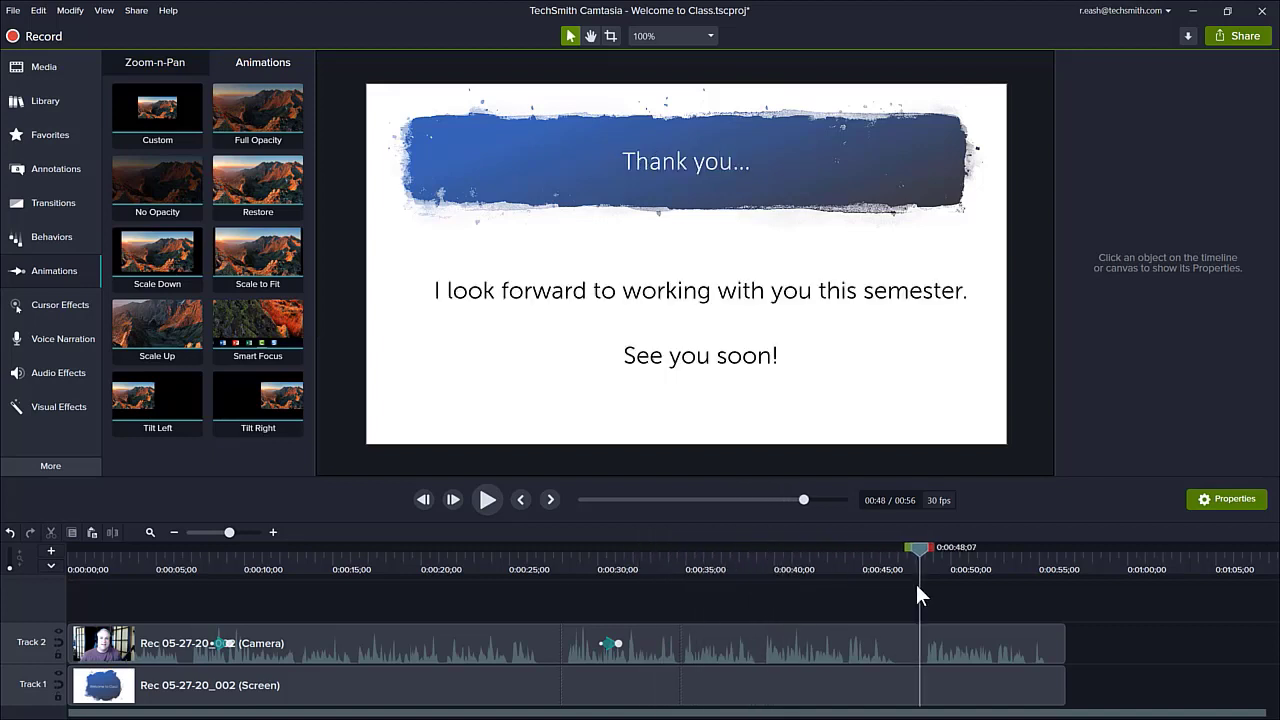
left_click_drag(157, 108, 920, 649)
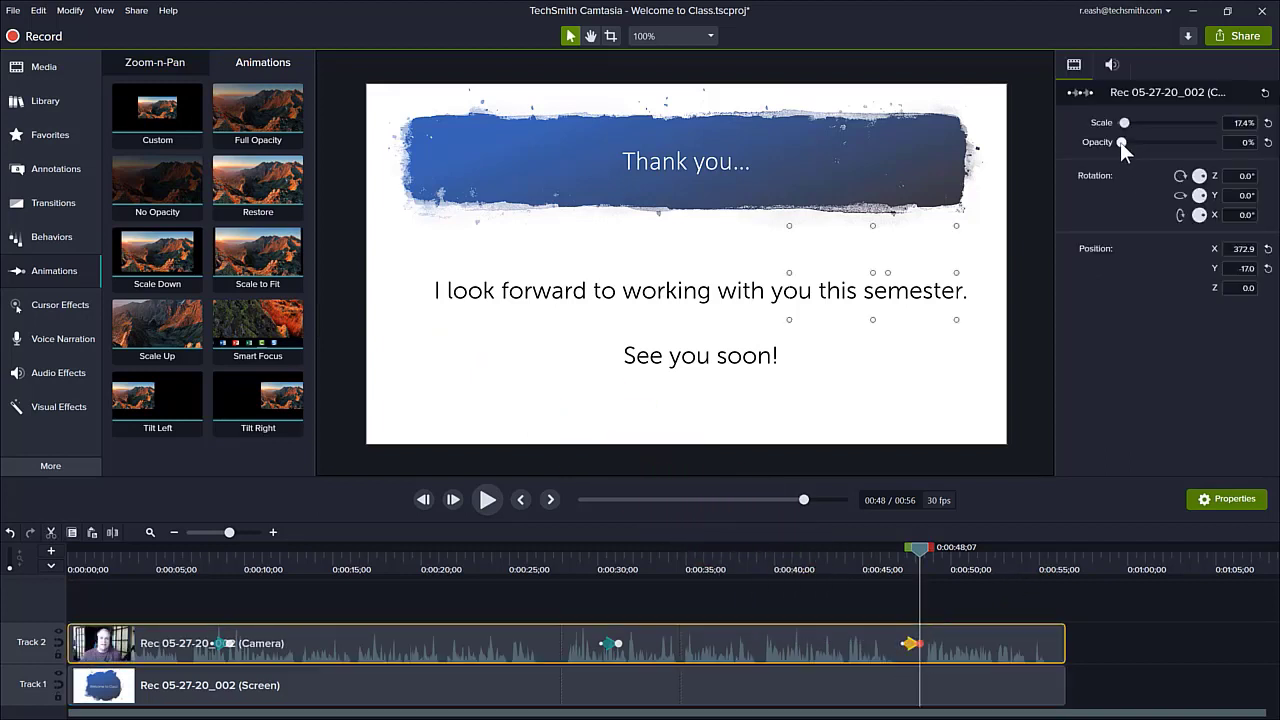
left_click_drag(1120, 142, 1211, 142)
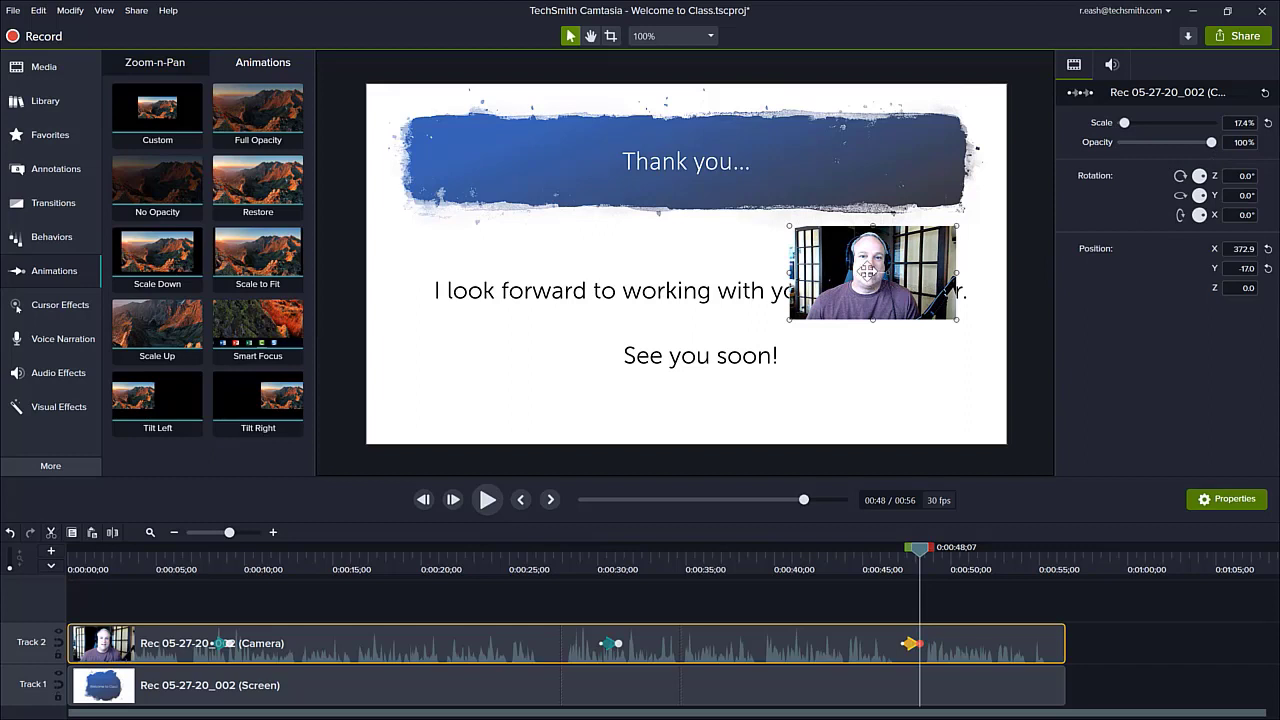
left_click_drag(868, 270, 888, 372)
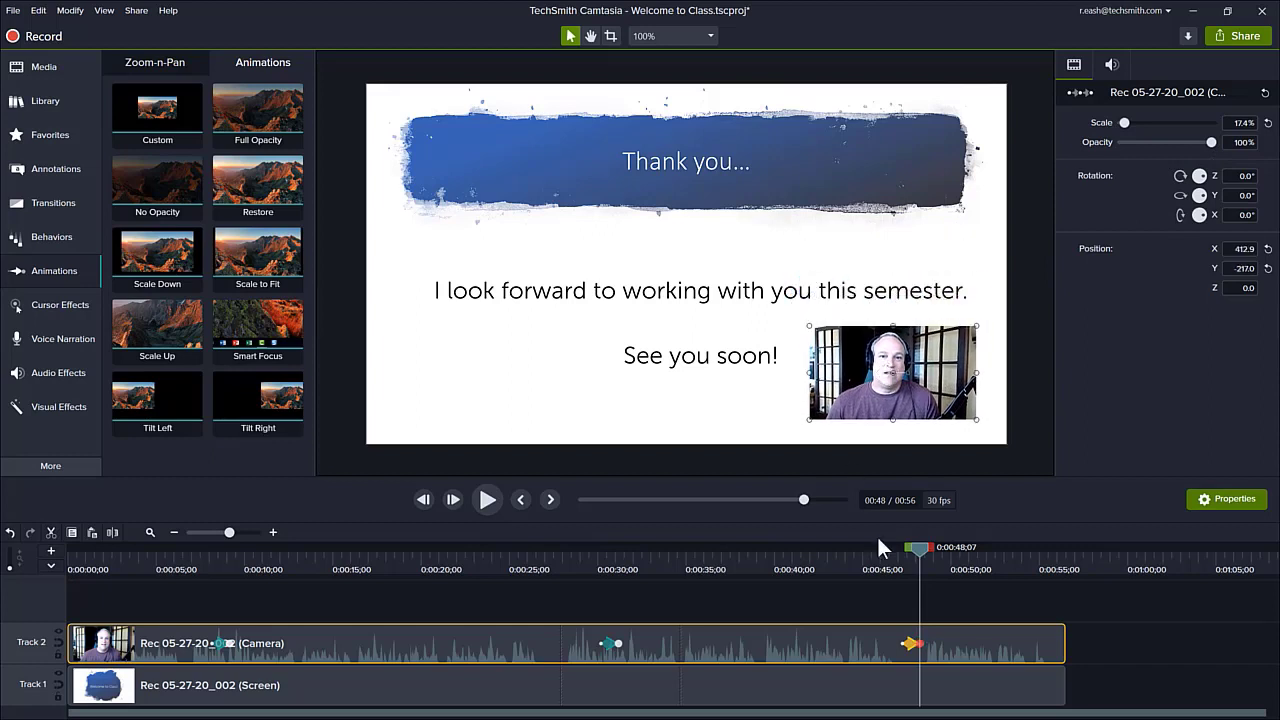
left_click_drag(917, 551, 918, 551)
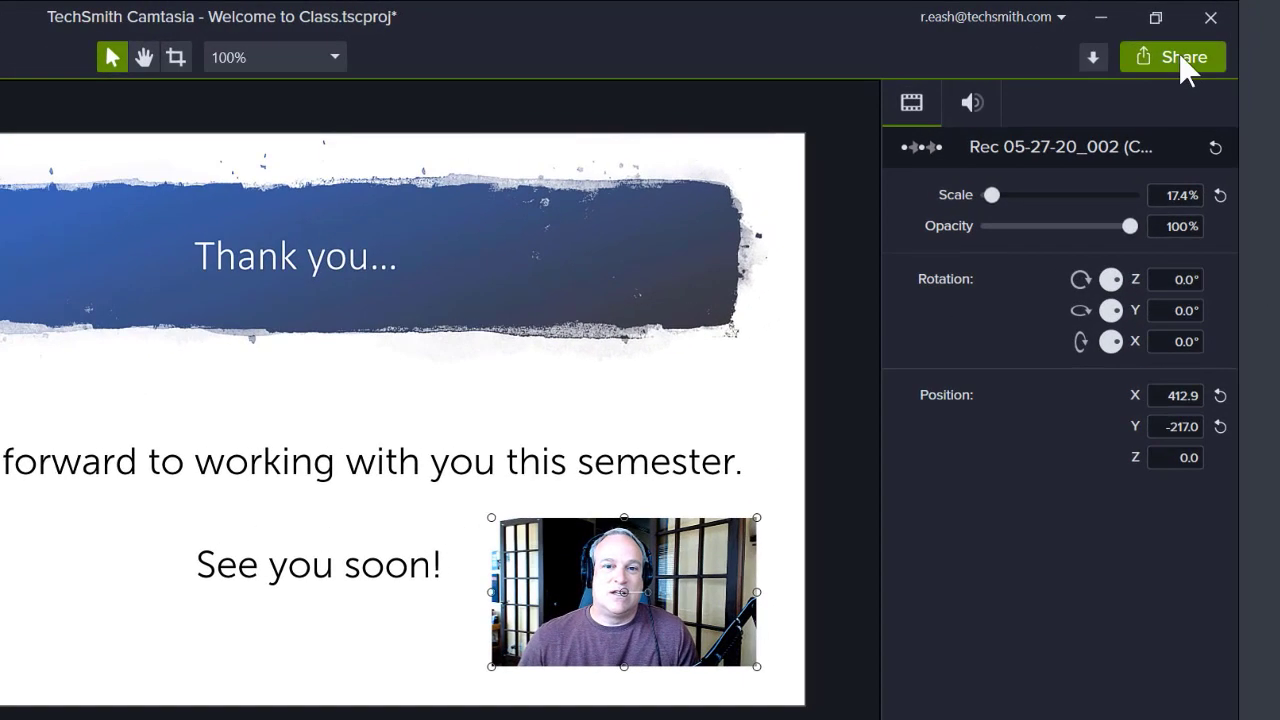
Start producing the video as a local file and choose the MP4 only (up to 720p) preset
left_click(1182, 60)
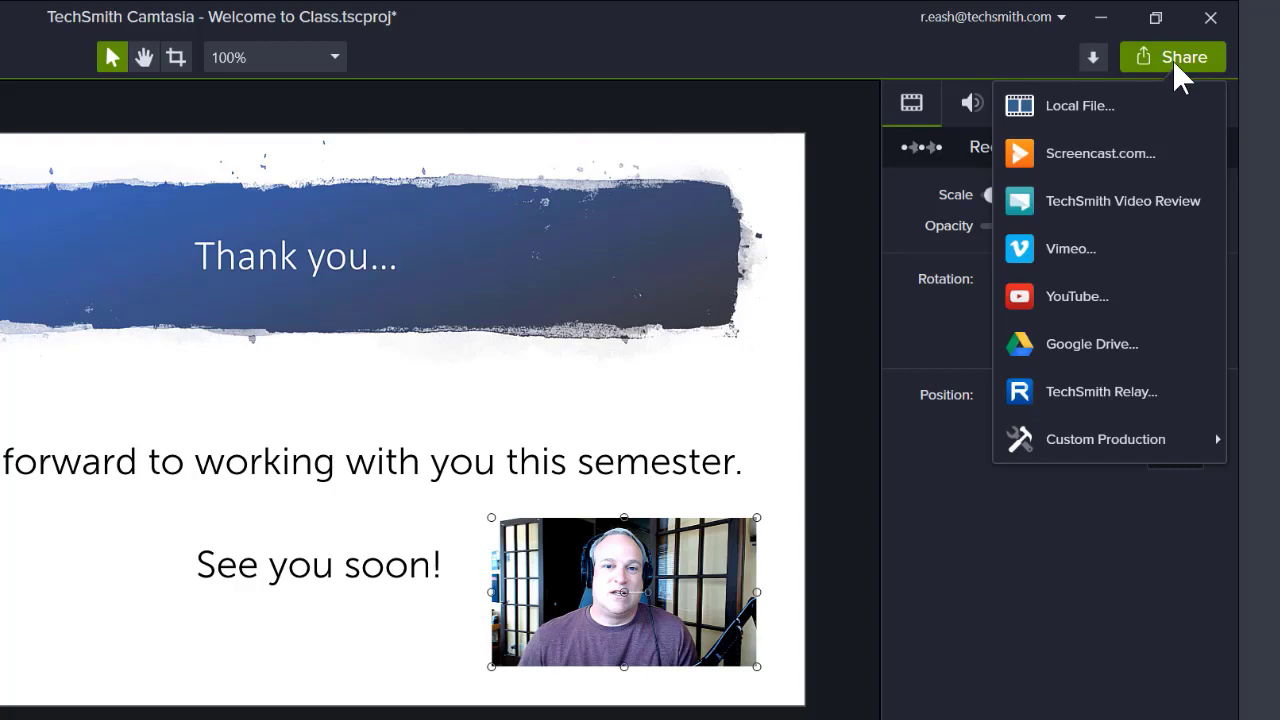
left_click(1125, 104)
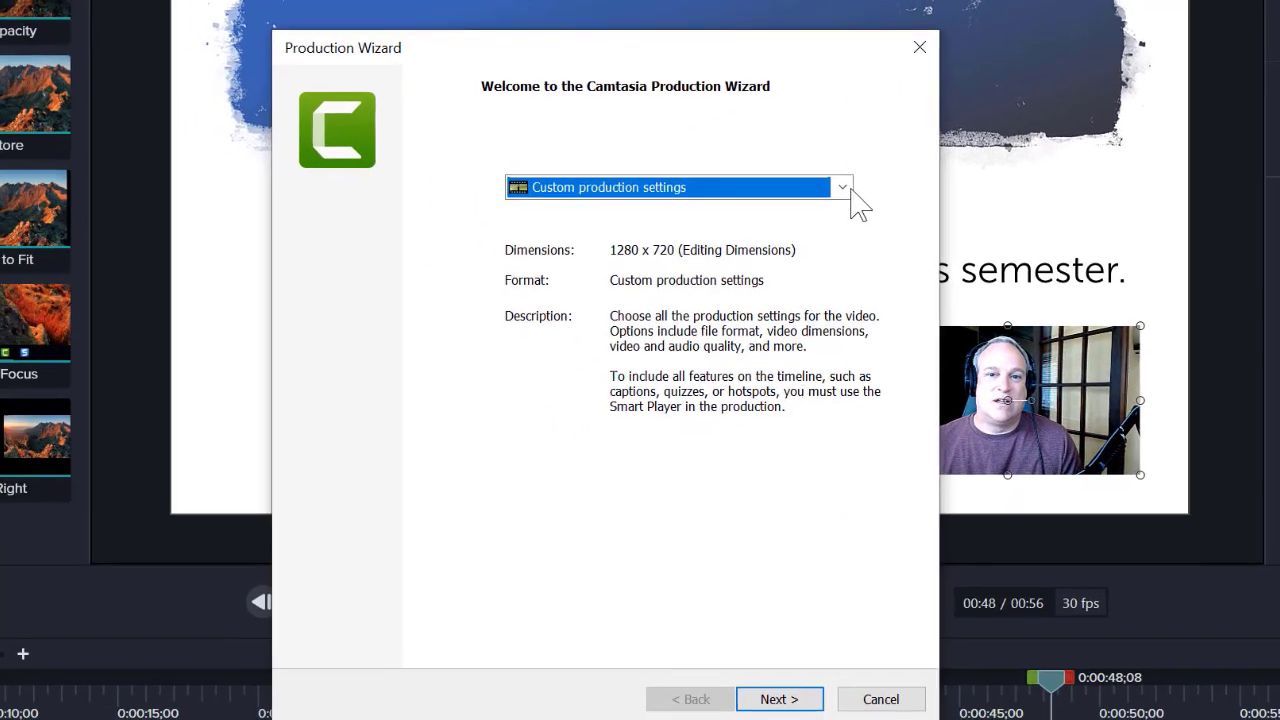
left_click(849, 188)
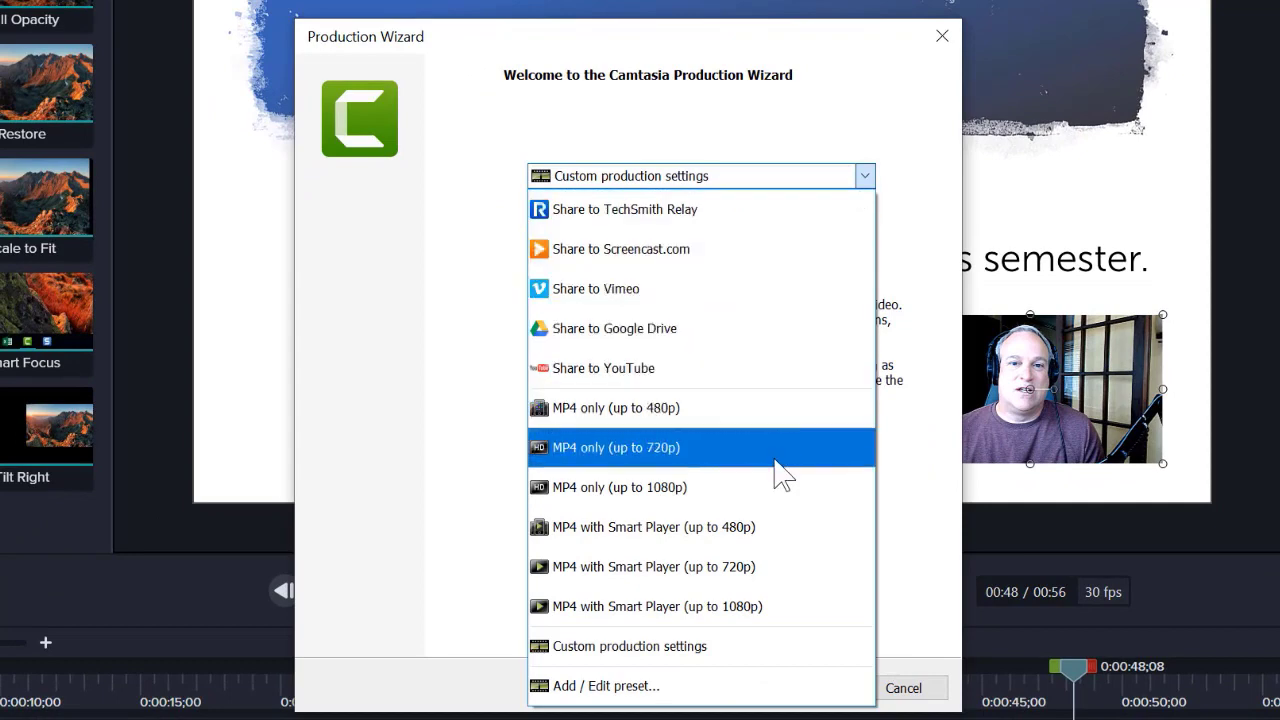
left_click(780, 450)
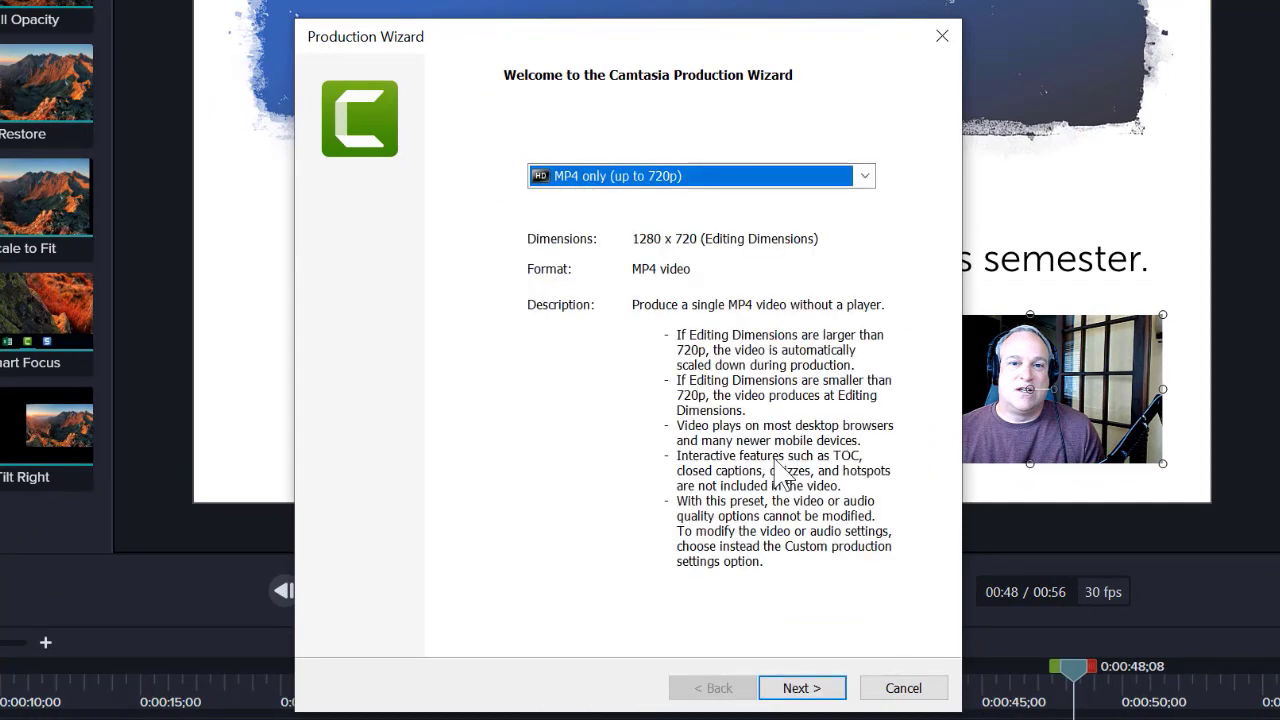